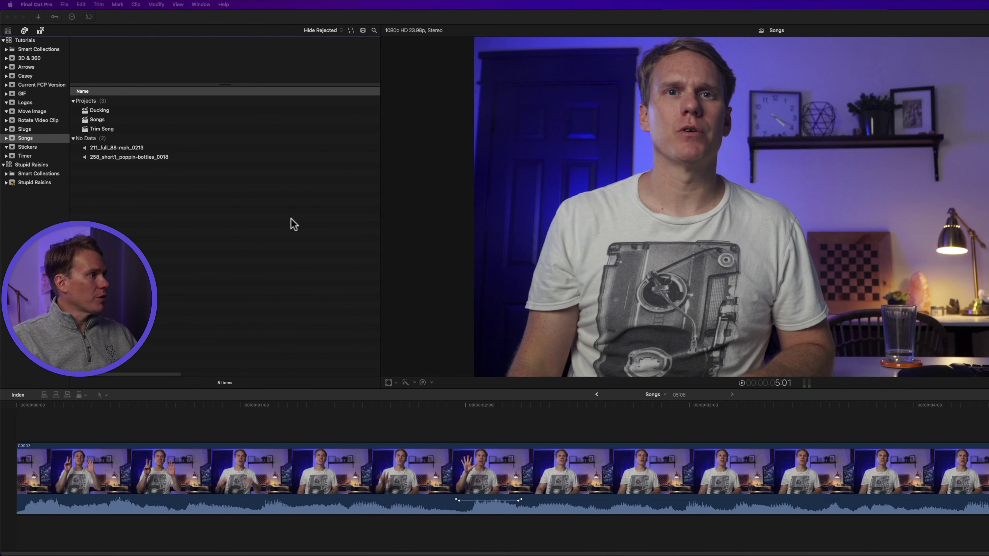
Open Final Cut Pro's Media Import window from File > Import > Media
click(257, 250)
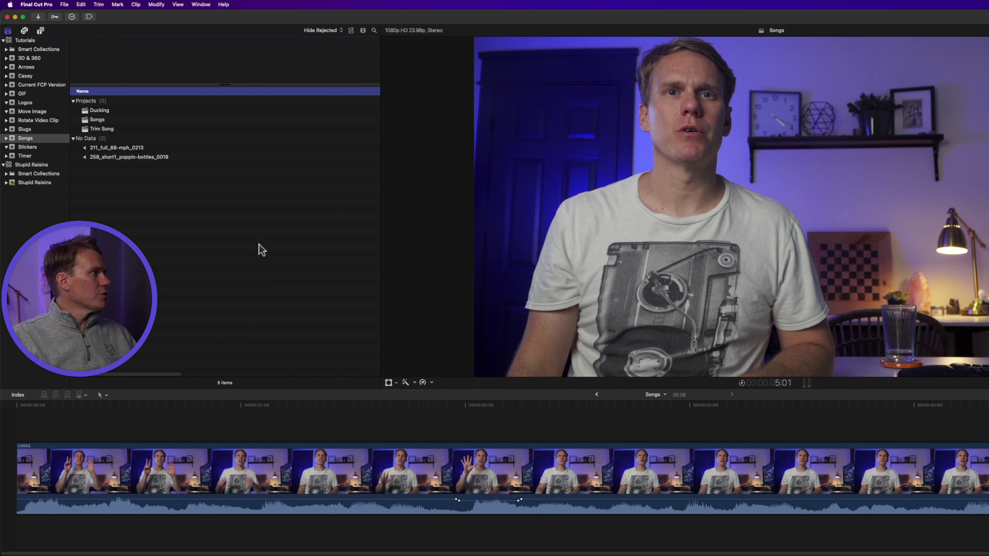
click(64, 5)
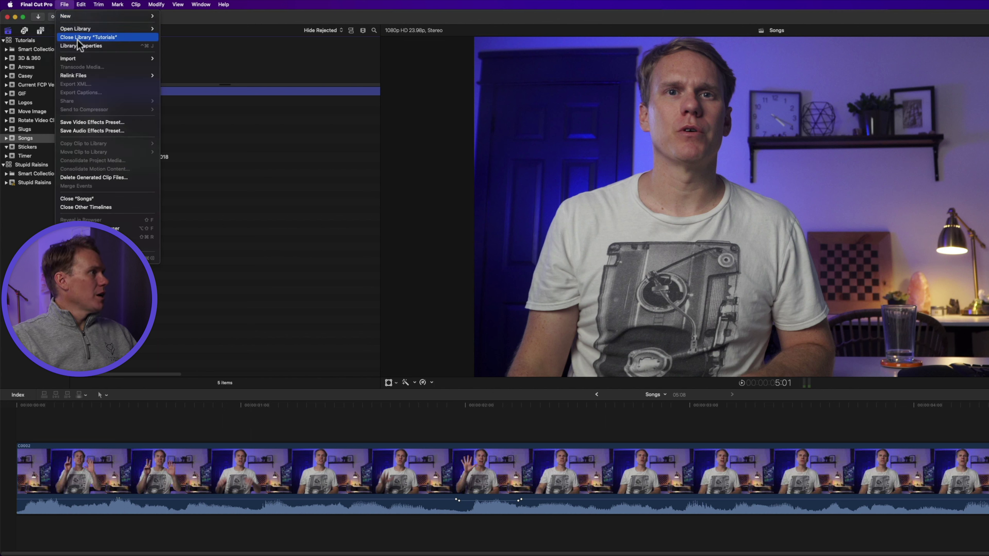
mouse_move(83, 58)
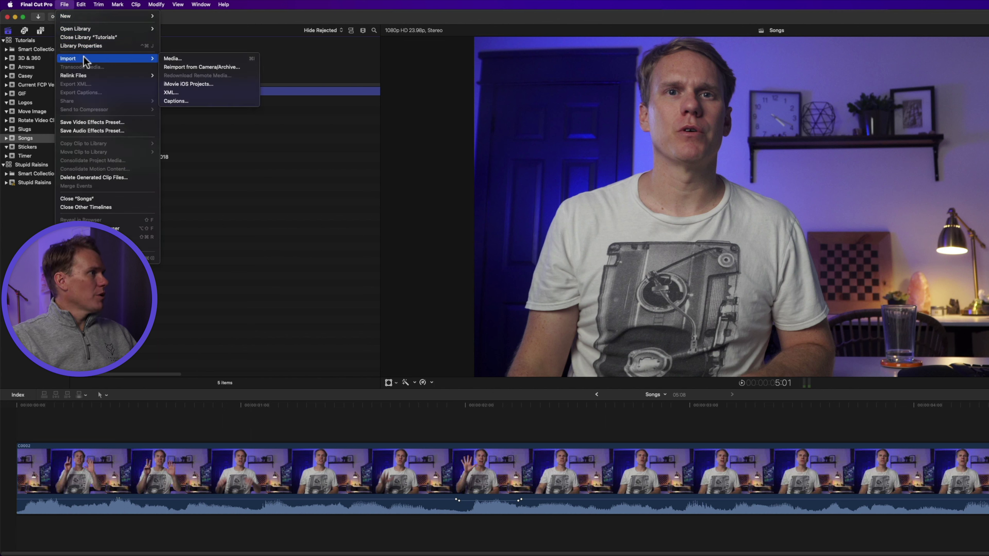
click(238, 59)
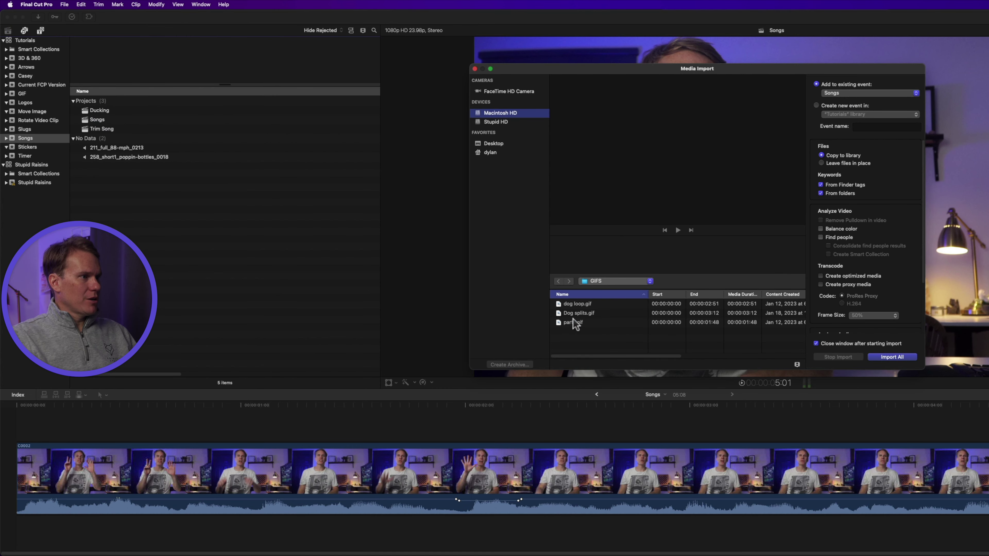
Import Ice & Fire - King Canyon.mp3 from the desktop Songs folder into the Songs event
click(625, 282)
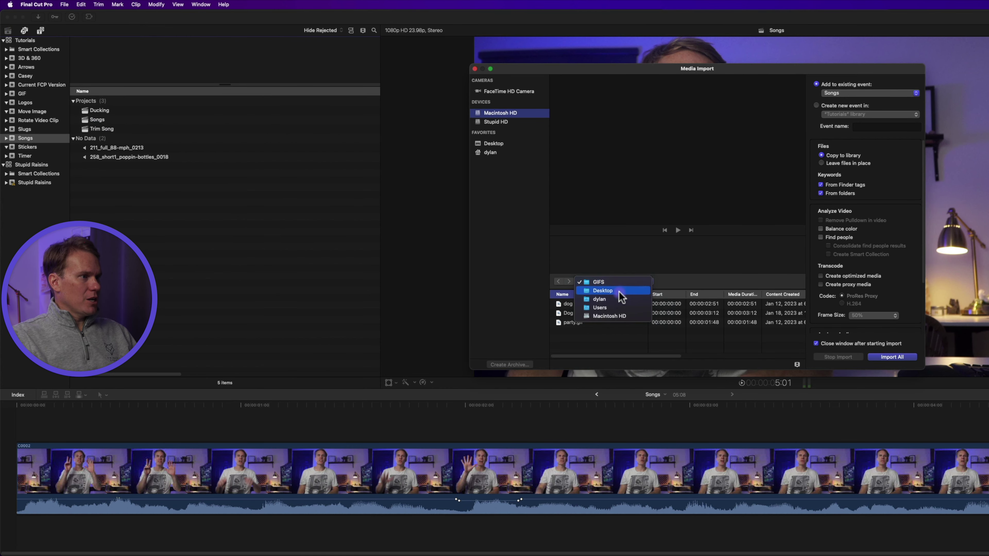
click(603, 290)
scroll(630, 317, down, 2)
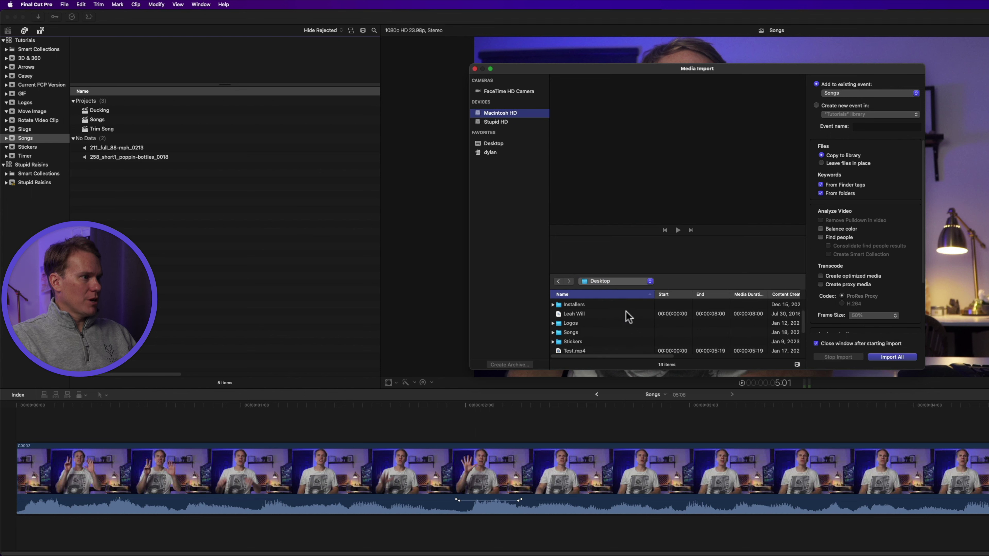
double_click(595, 333)
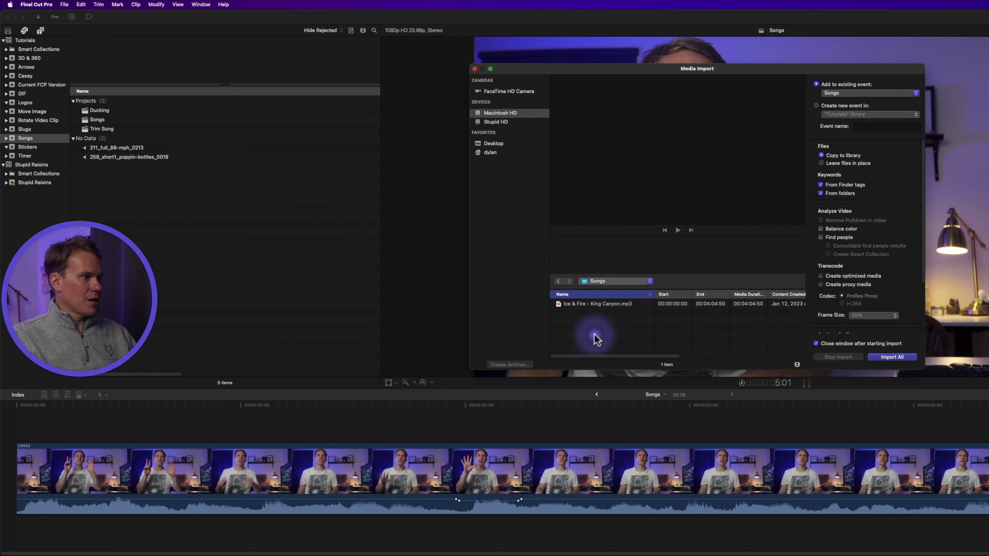
click(606, 305)
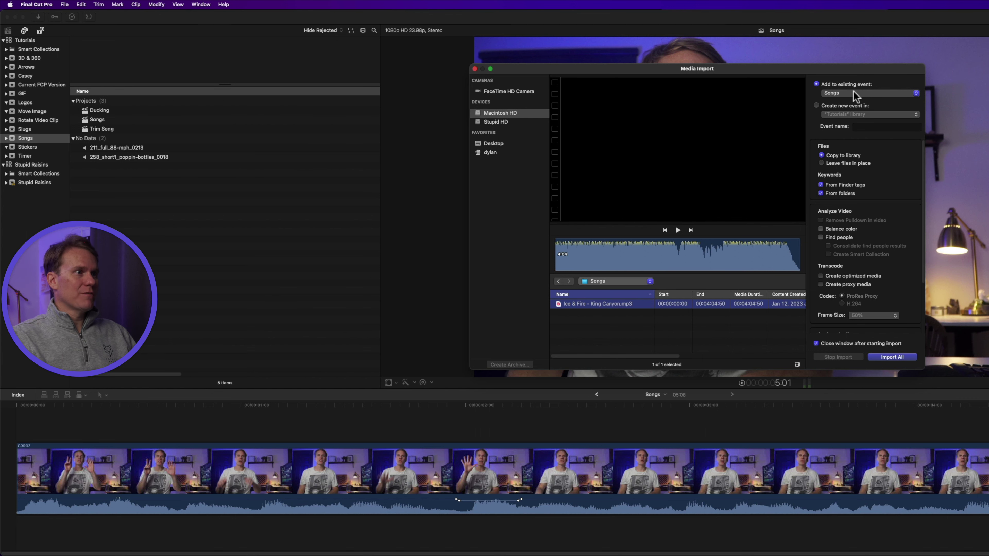
click(896, 357)
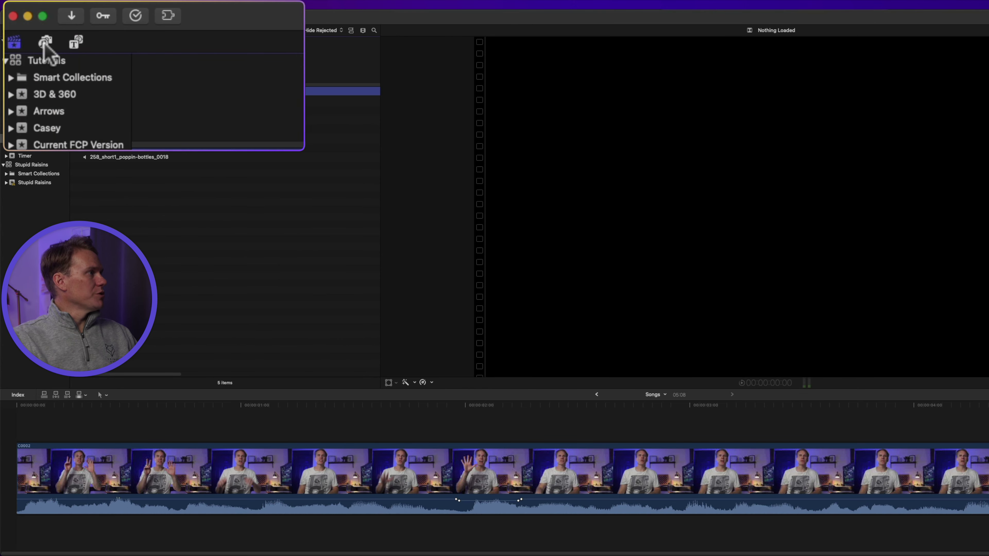
Show the Music library in the Photos and Audio browser and search 'flowbots'
click(24, 30)
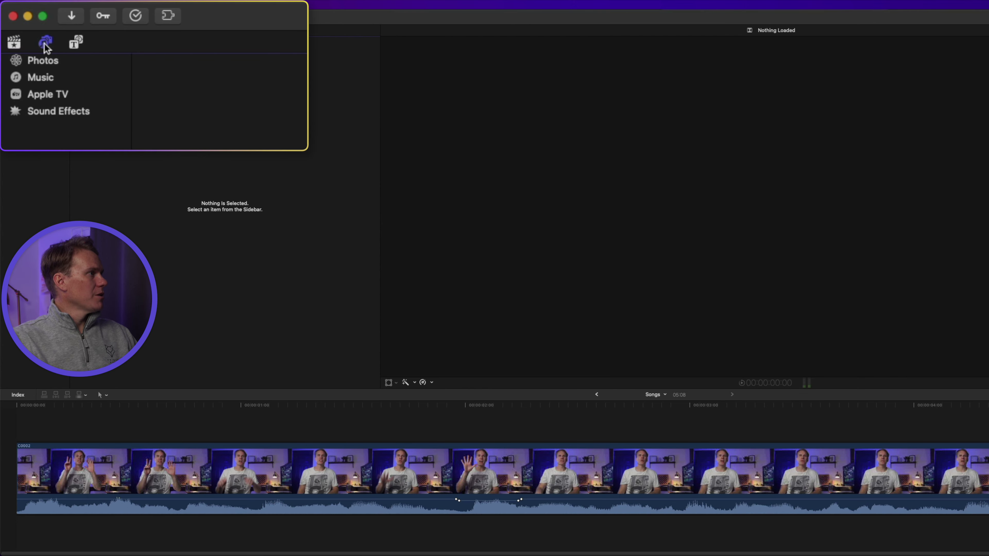
click(53, 77)
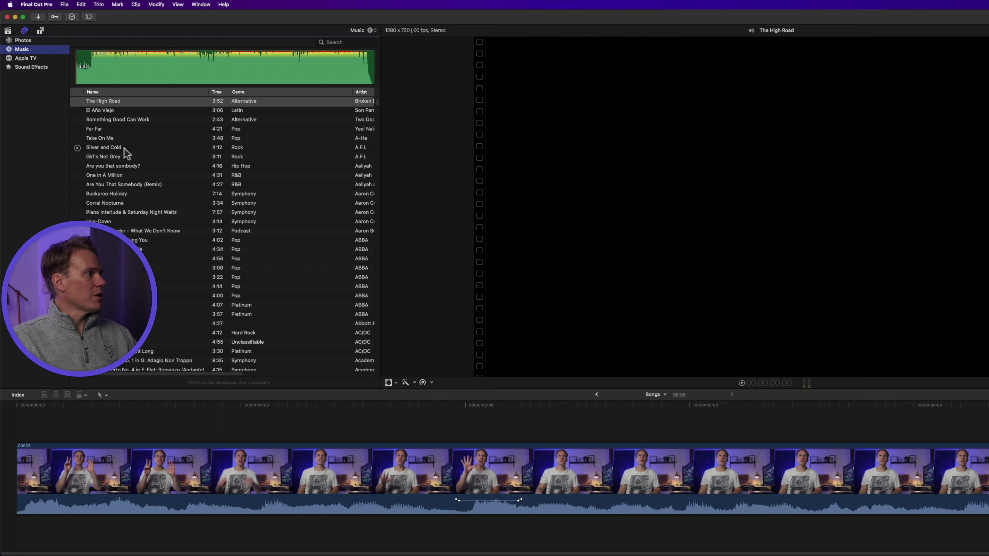
click(338, 42)
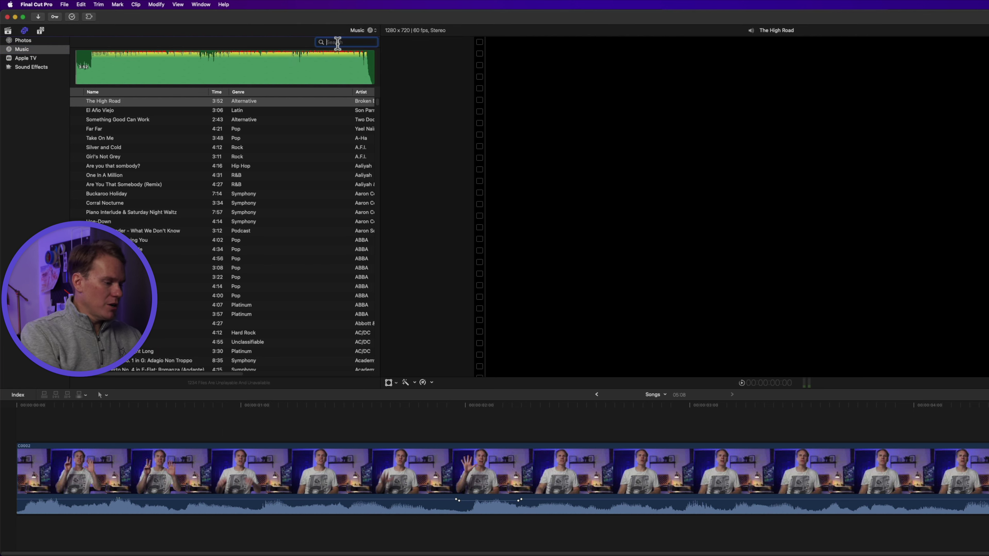
text(flowbots)
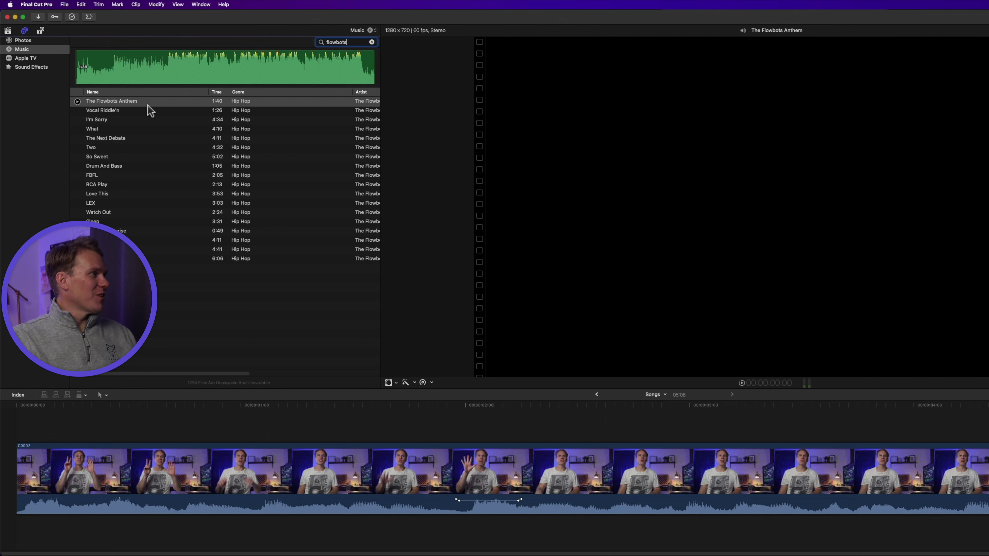
Select So Sweet and preview it, skipping ahead before stopping playback
click(88, 157)
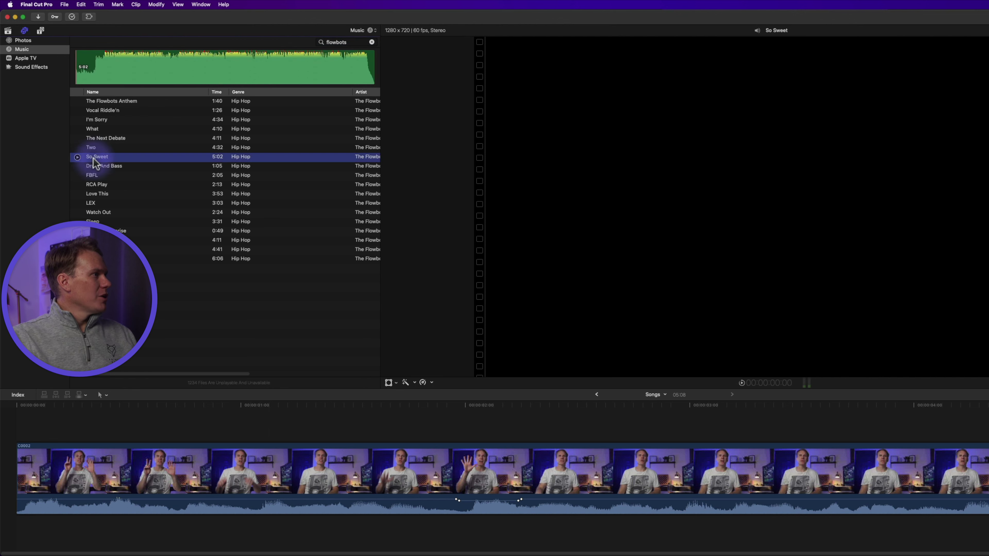
click(78, 157)
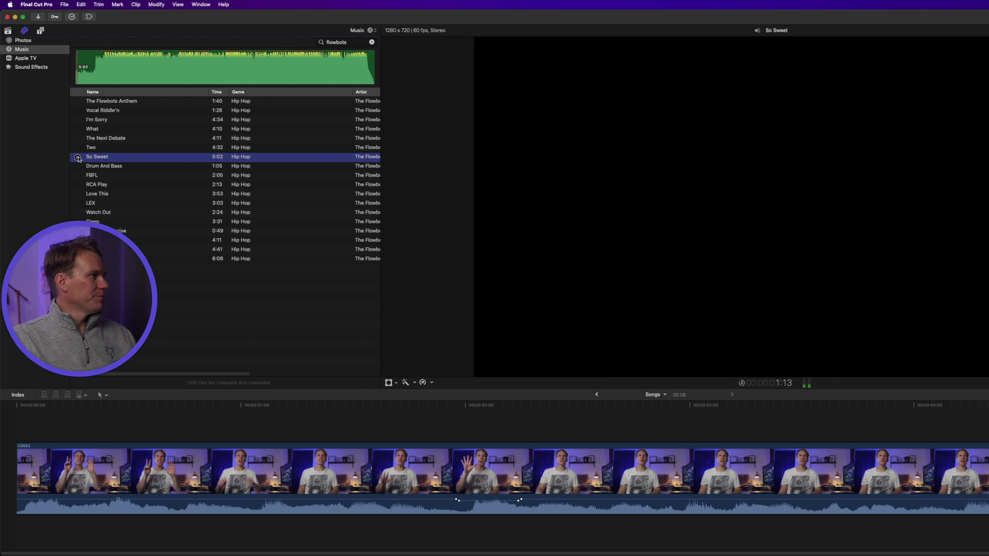
click(104, 67)
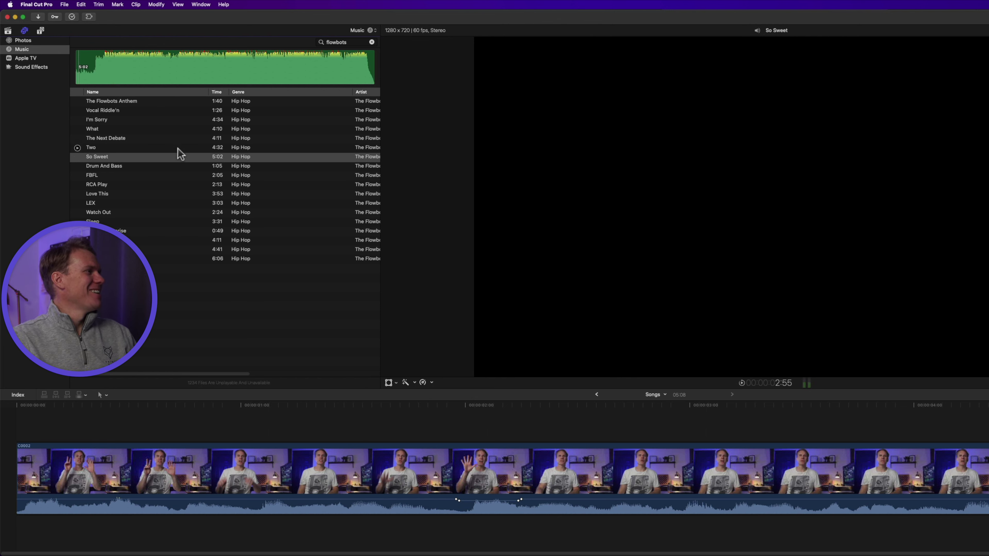
click(154, 155)
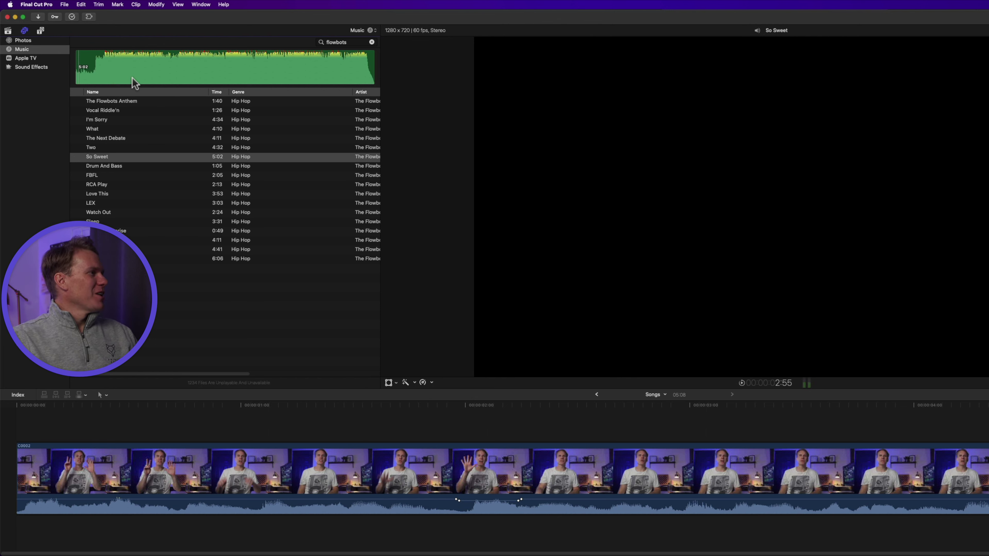
click(371, 30)
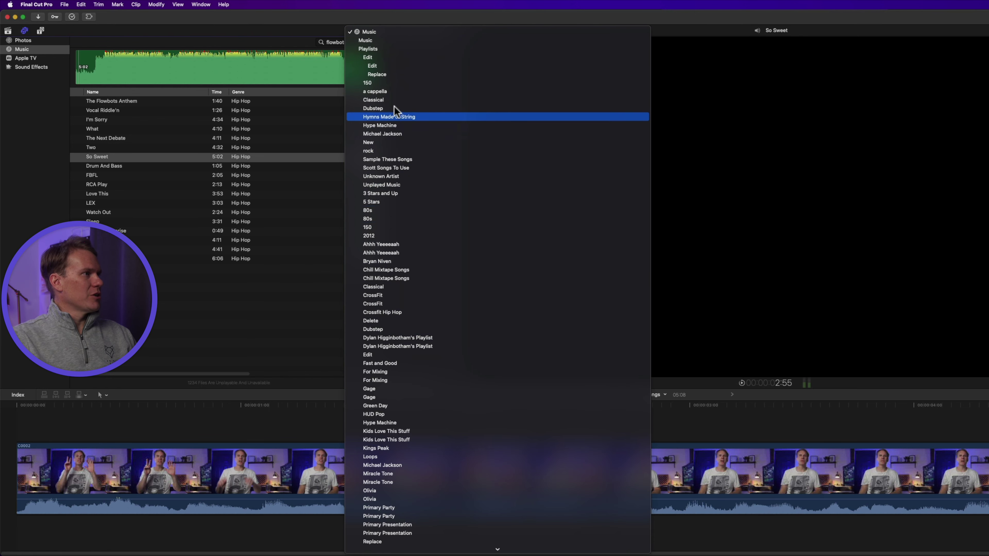
Drag the whole So Sweet song into the timeline beneath the C0002 clip
click(292, 248)
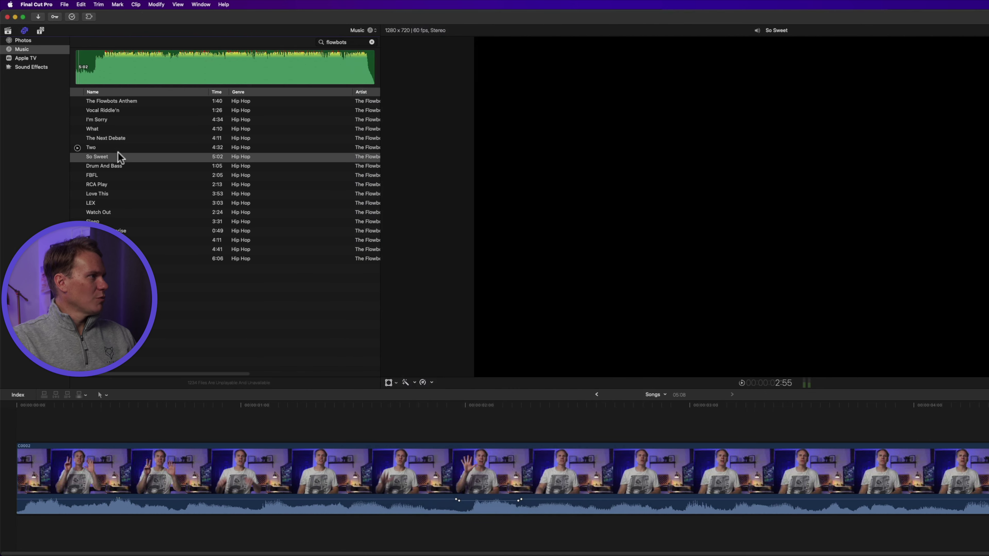
click(118, 155)
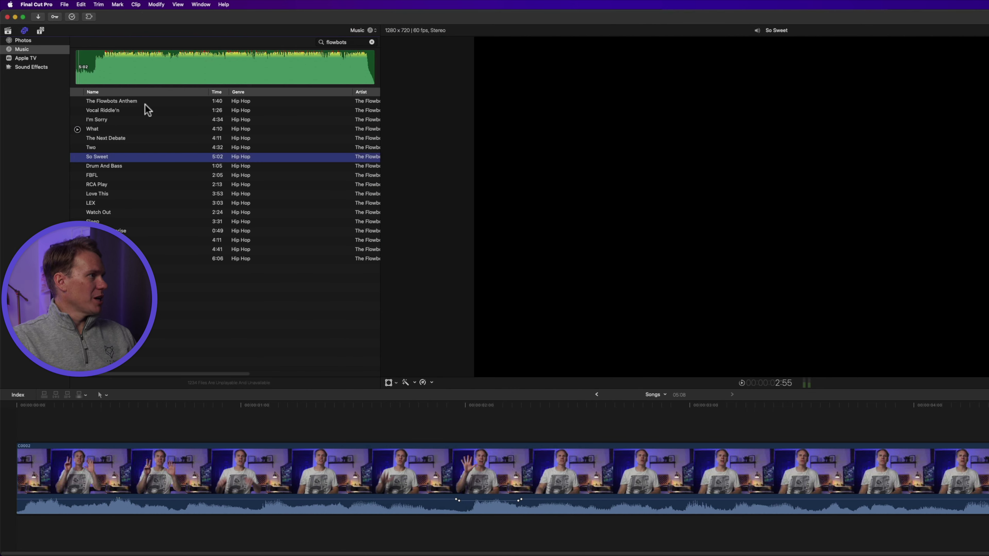
drag(150, 67, 276, 67)
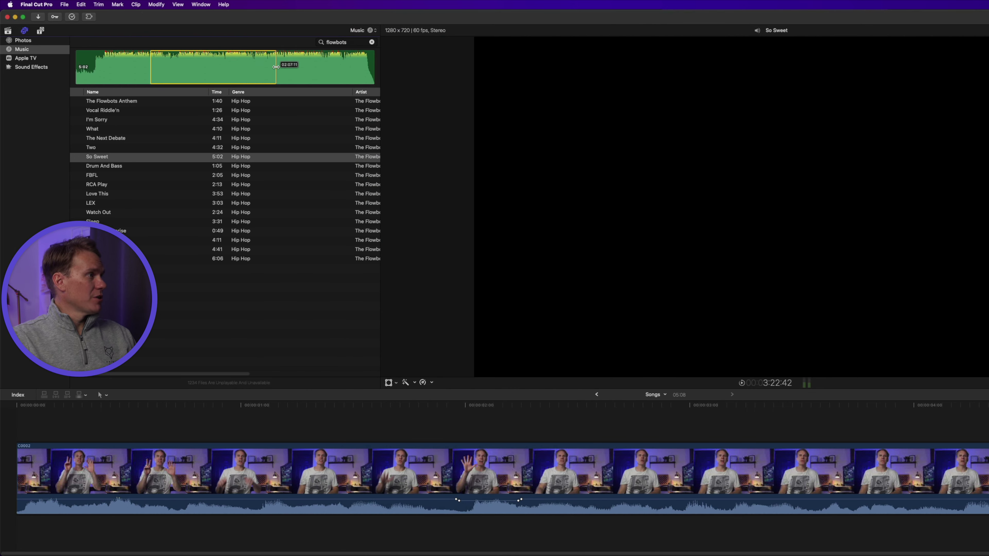
click(241, 68)
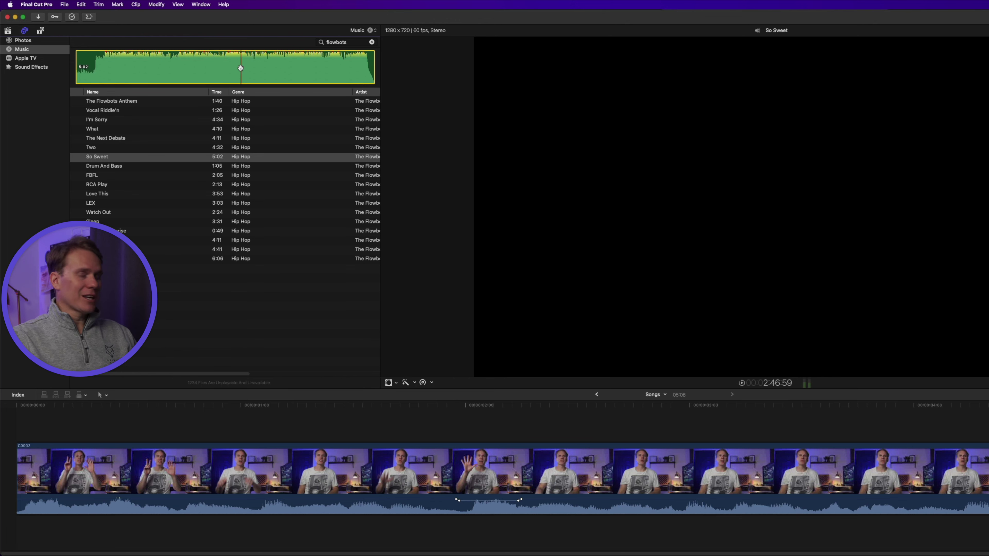
drag(241, 67, 115, 539)
Drag Ice & Fire - King Canyon.mp3 from Finder into the Songs event
key(shift+z)
key(super+1)
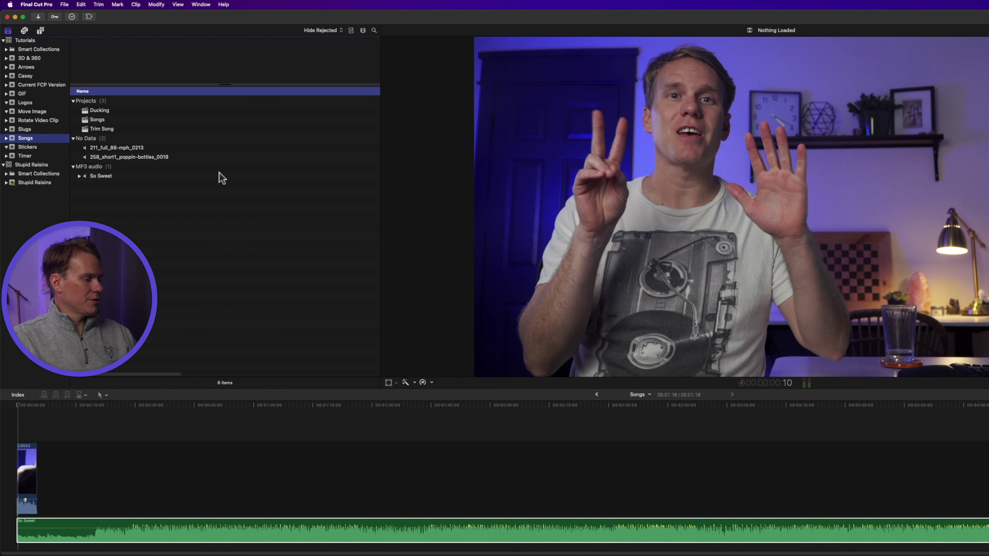
key(super+Tab)
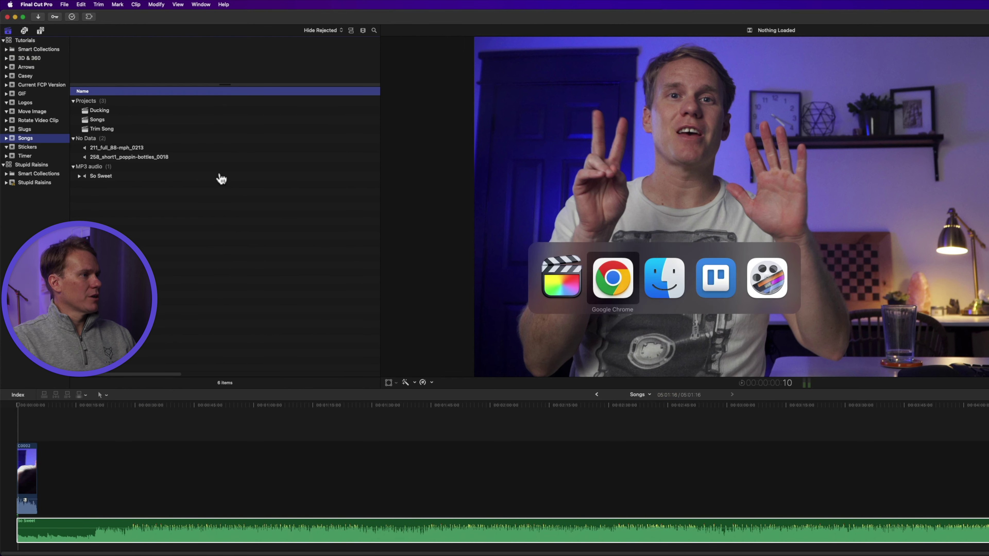
key(super+Tab)
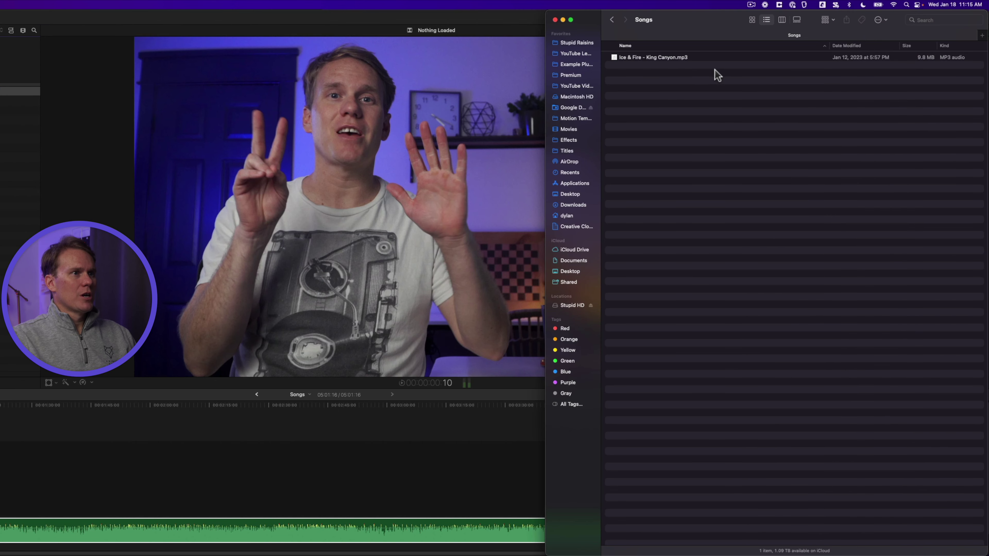
click(682, 58)
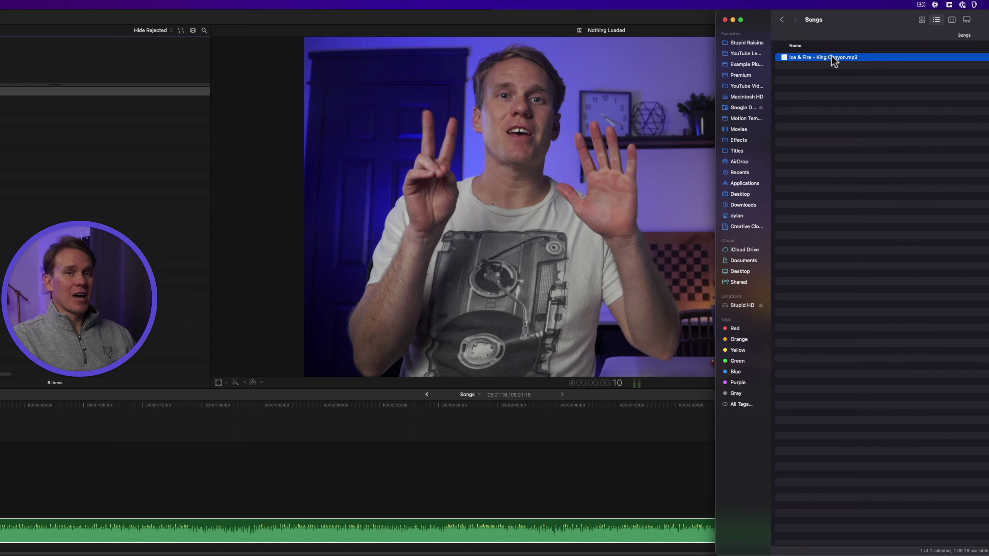
drag(833, 60, 66, 269)
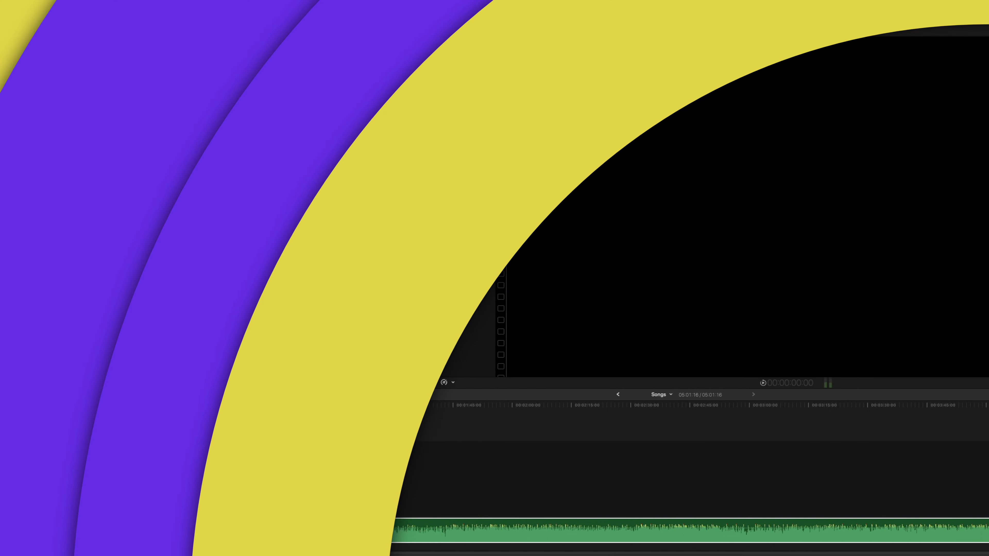
Change Ice & Fire - King Canyon's audio role from Dialogue-1 to Music-1
click(148, 177)
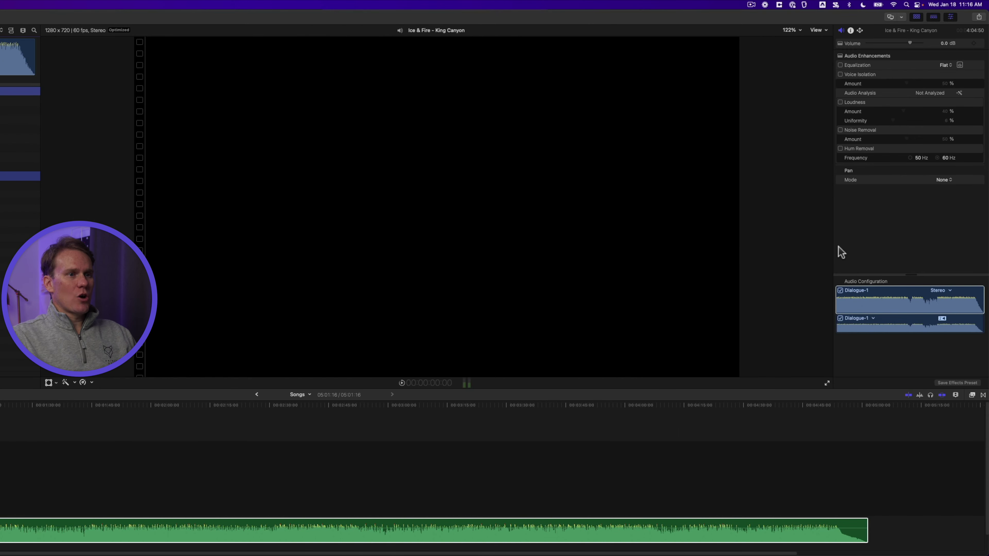
click(951, 16)
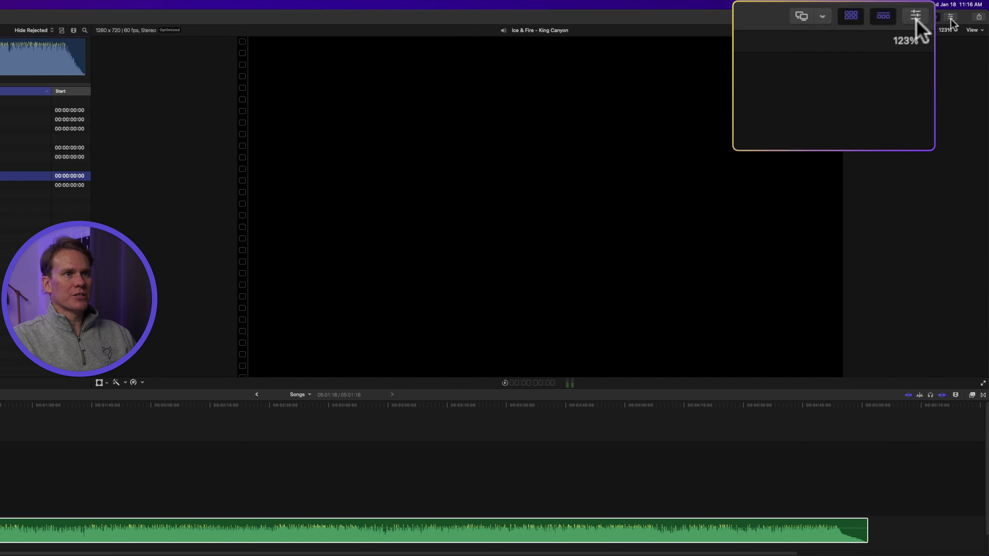
click(950, 16)
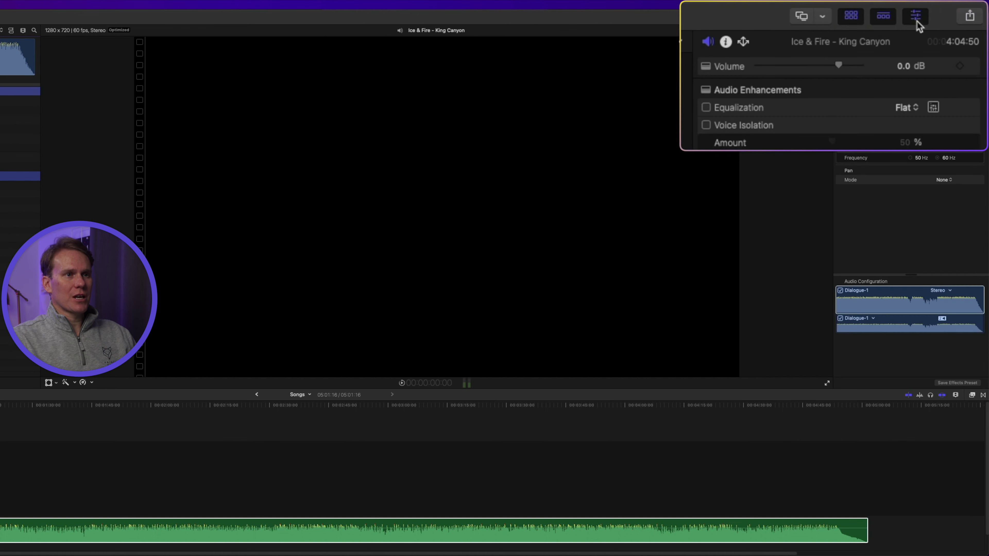
click(873, 319)
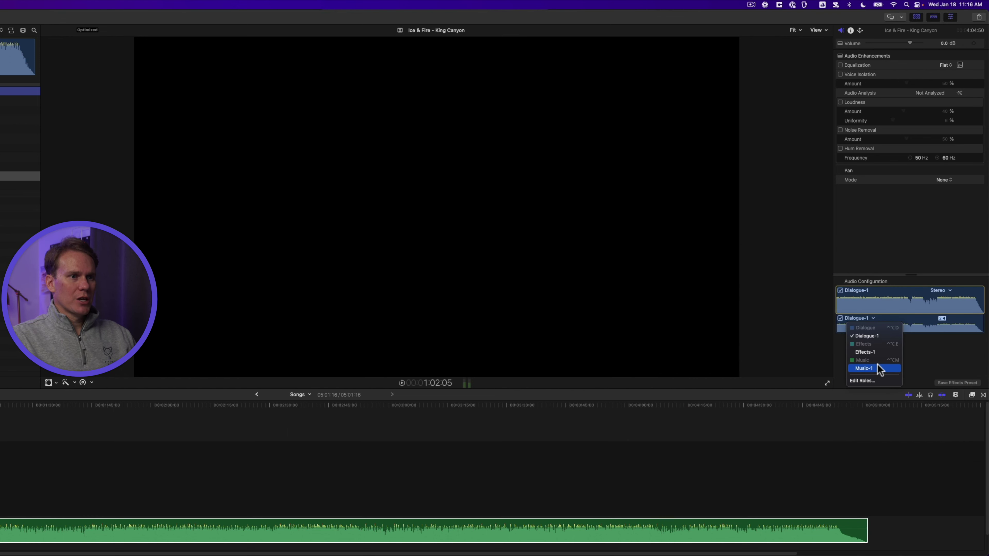
key(ctrl+alt+m)
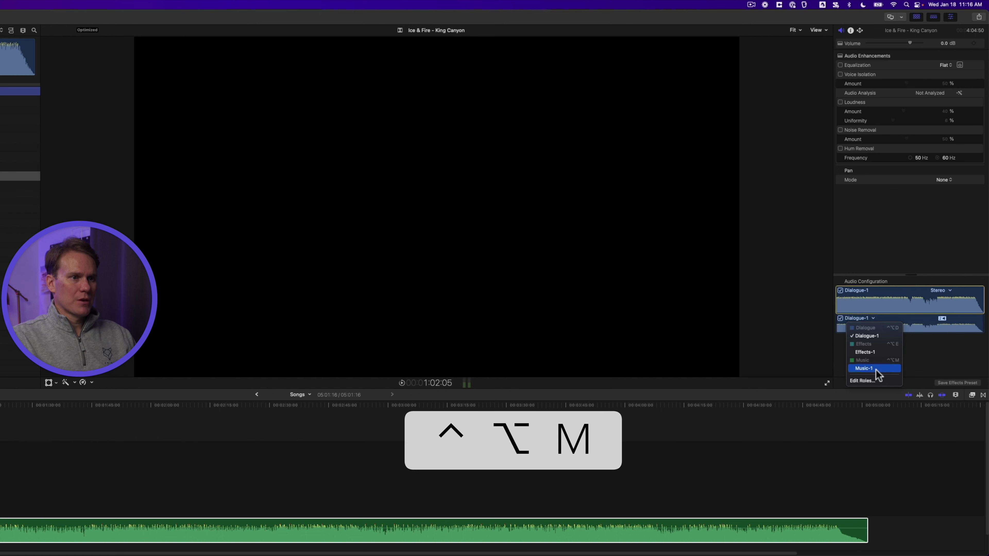
click(876, 369)
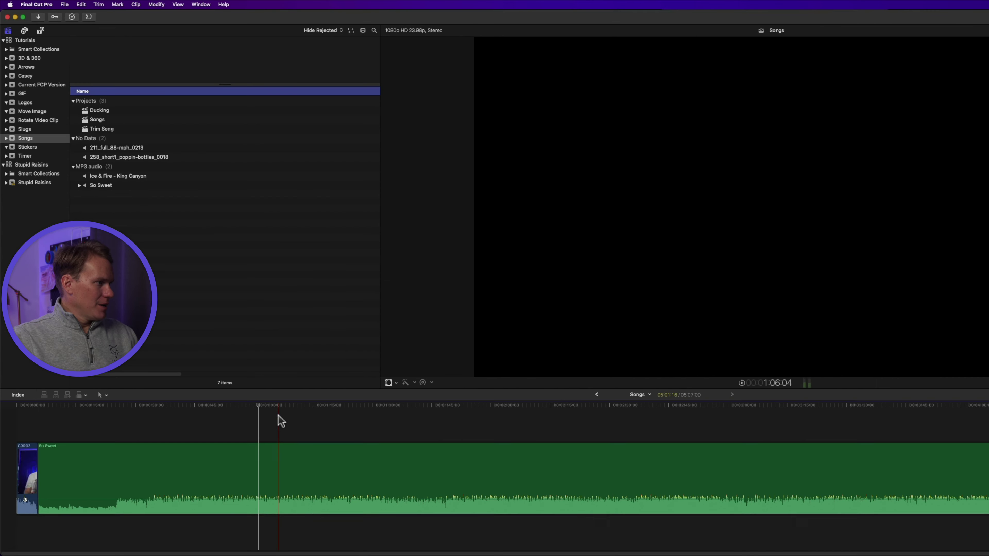
Nudge So Sweet's volume down and up with Ctrl+minus/plus, ending just below clipping
click(278, 415)
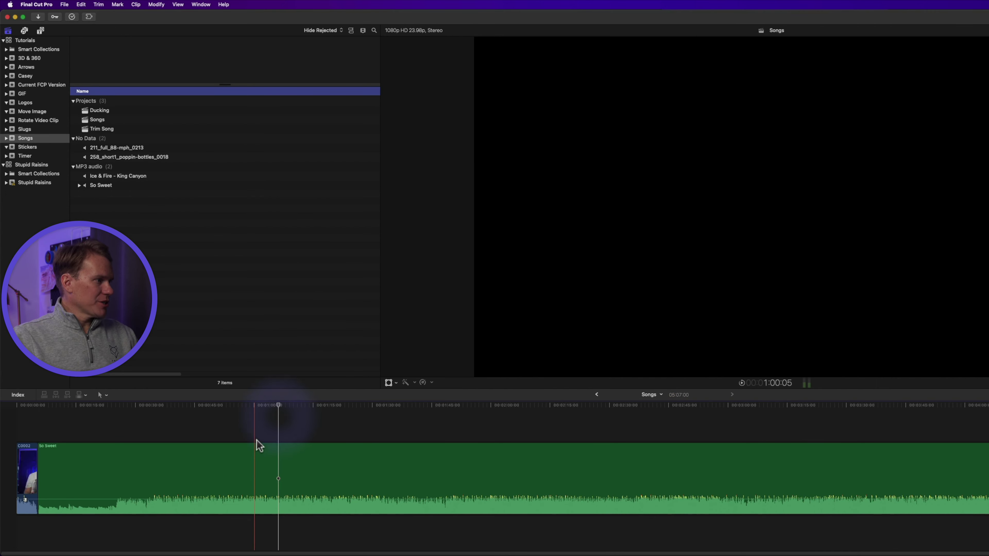
click(277, 461)
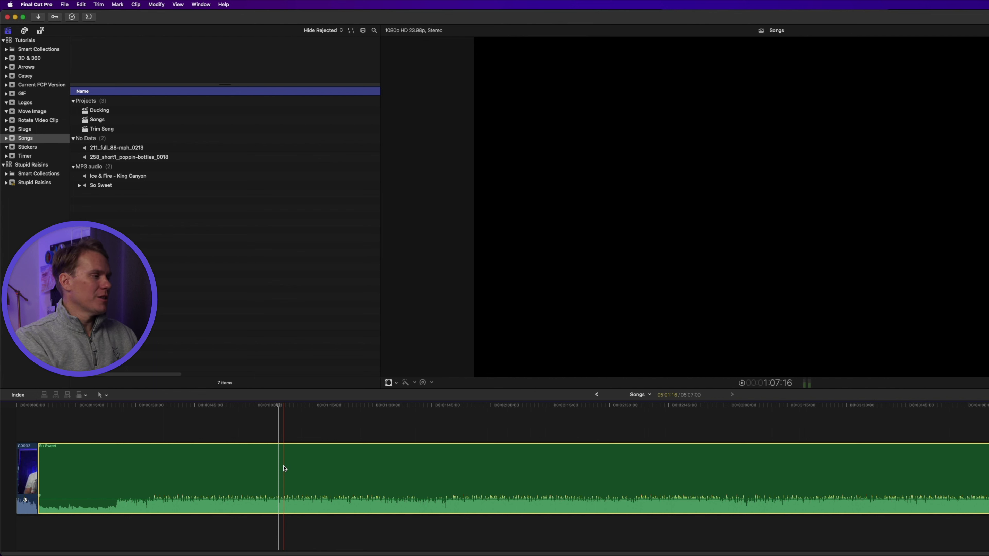
key(ctrl+minus)
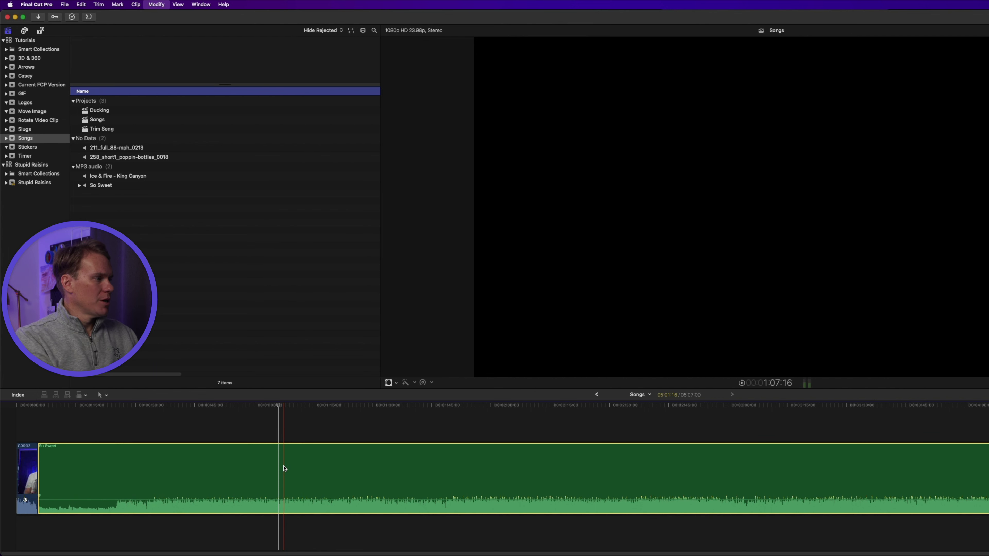
key(ctrl+minus)
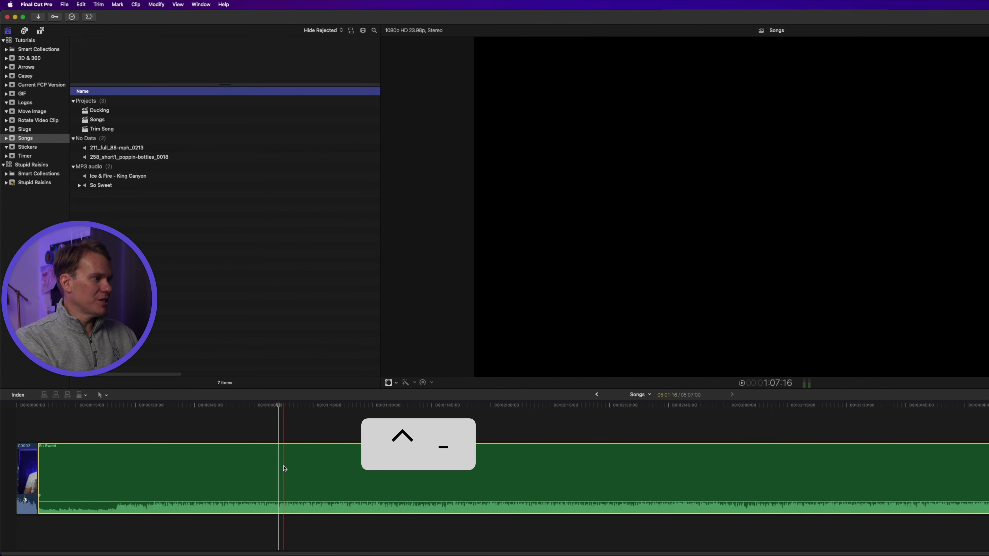
key(ctrl+minus)
key(ctrl+plus)
key(ctrl+plus)
key(ctrl+plus)
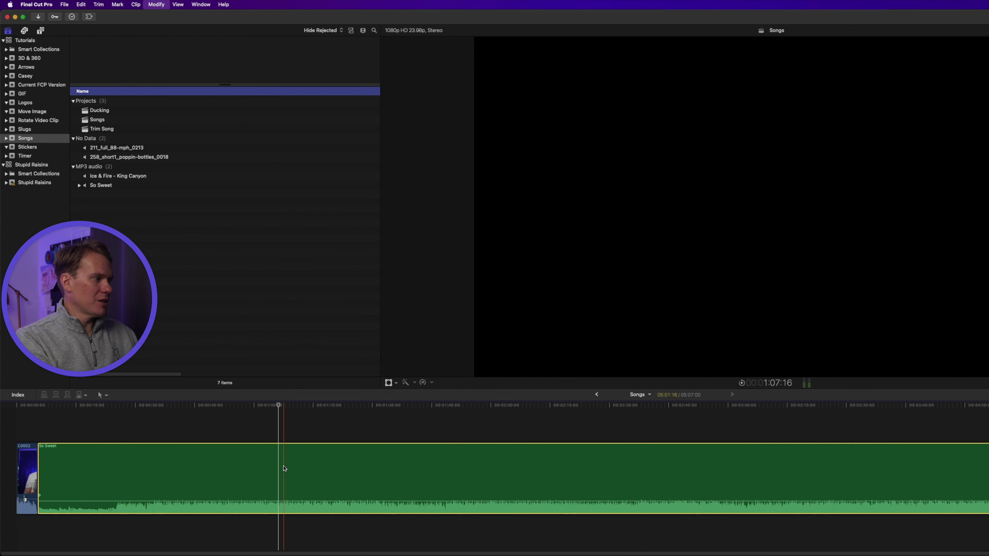
key(ctrl+plus)
key(ctrl+plus)
key(ctrl+plus)
key(ctrl+plus)
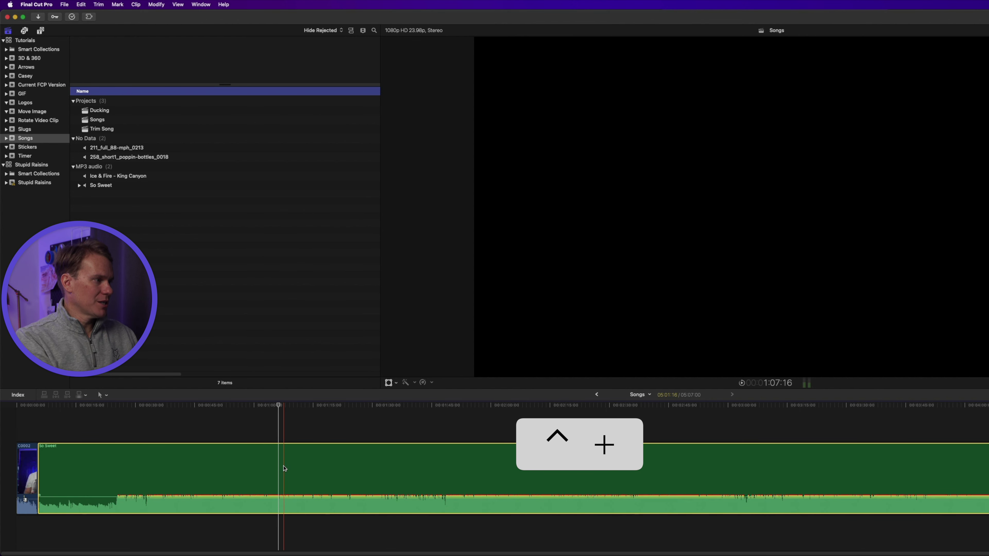
key(ctrl+plus)
key(ctrl+plus)
key(ctrl+plus)
key(ctrl+plus)
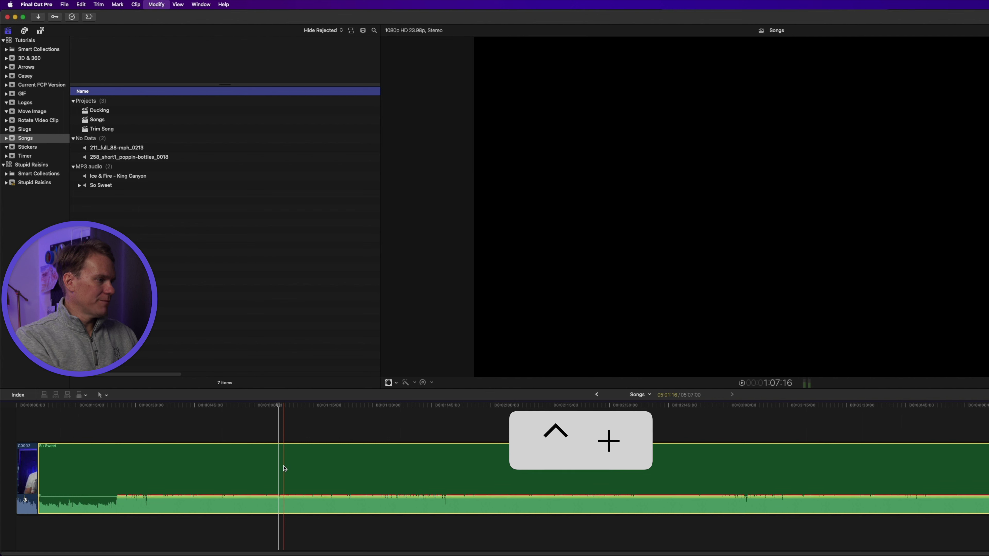
key(ctrl+minus)
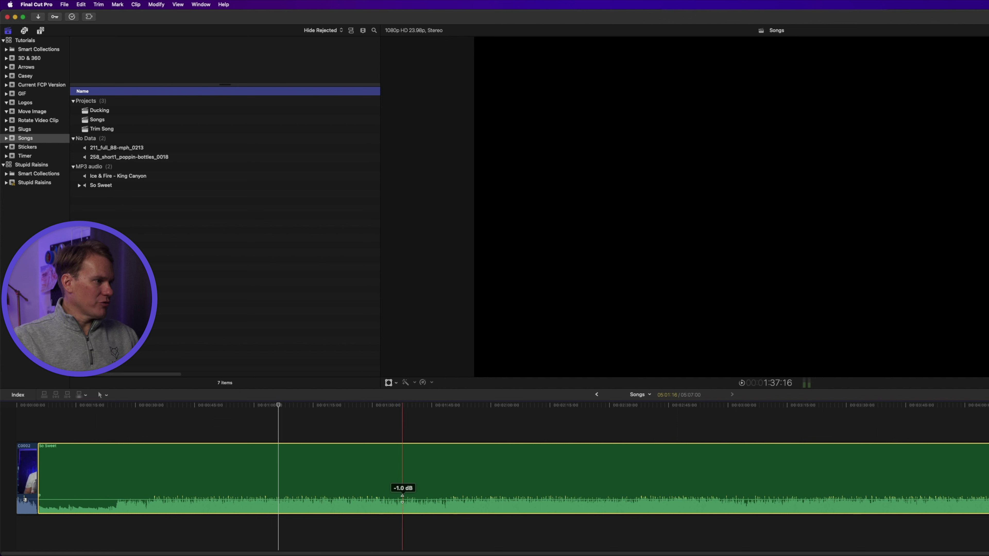
Drag So Sweet's volume line up to 2.0 dB, then undo back to -1.0 dB
click(403, 499)
drag(402, 498, 408, 522)
key(super)
key(super+z)
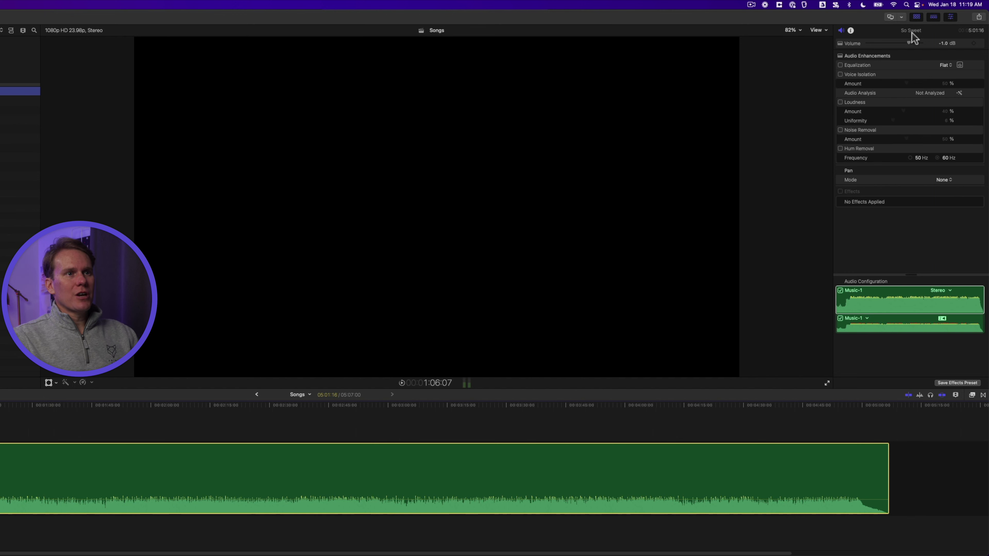
Set So Sweet's volume to 0.0 dB in the Inspector's Volume field
drag(907, 40, 907, 41)
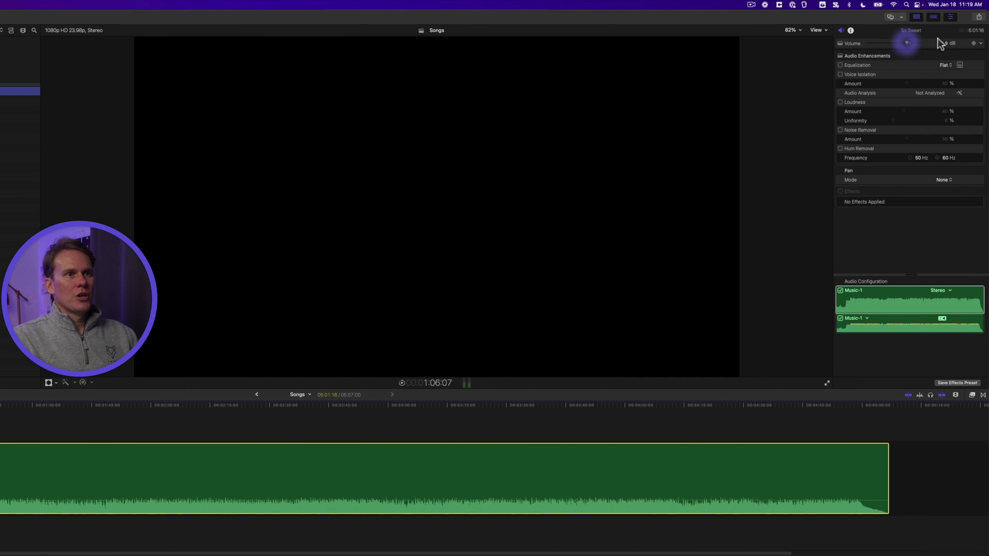
click(944, 43)
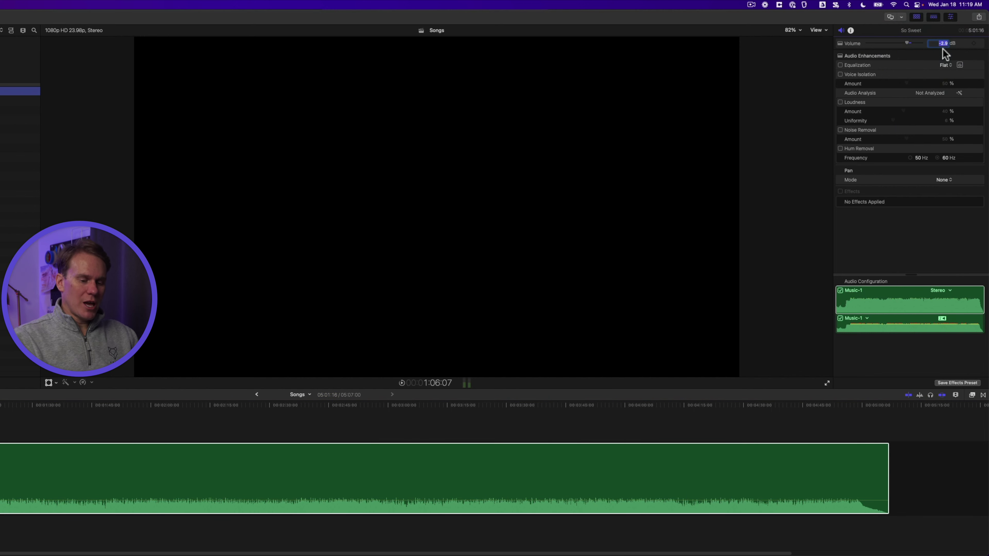
text(0)
key(Return)
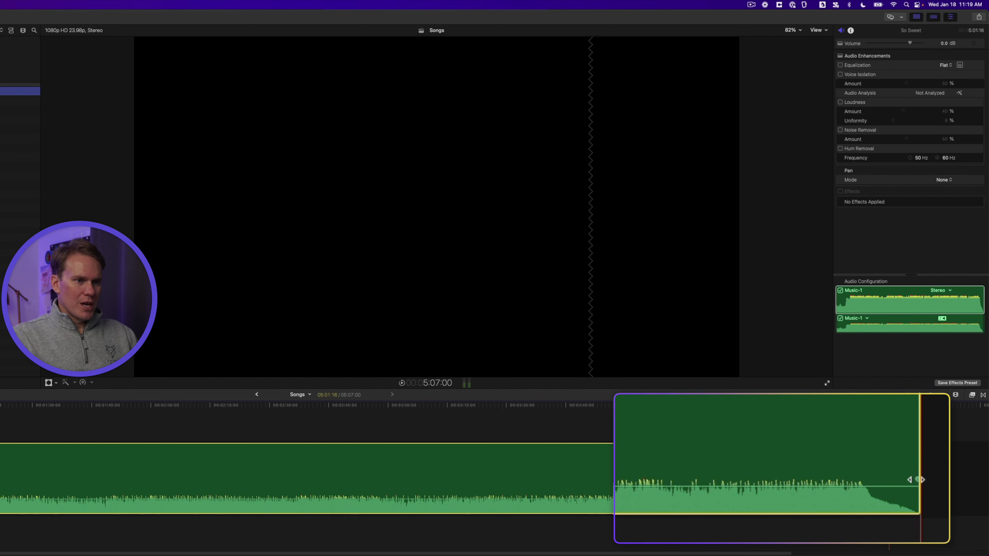
Give So Sweet a long fade-out and fade-in using its fade handles
drag(920, 479, 662, 471)
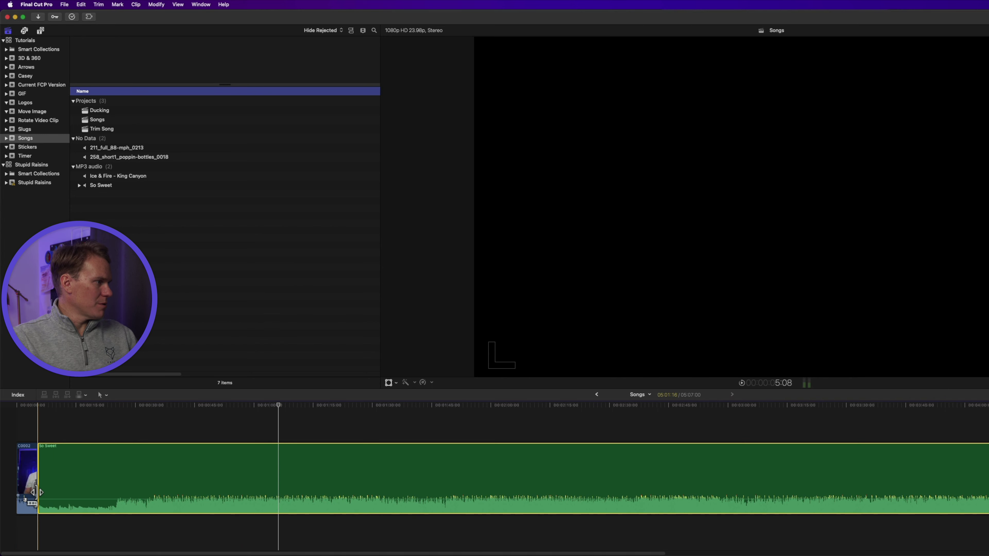
drag(37, 494, 159, 483)
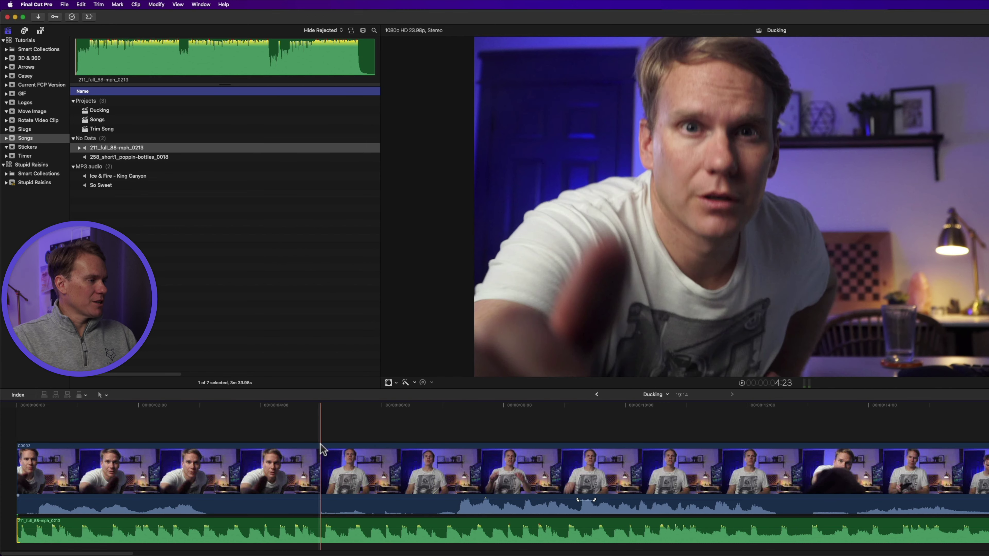
Play the Ducking timeline with Space, then stop it
key(space)
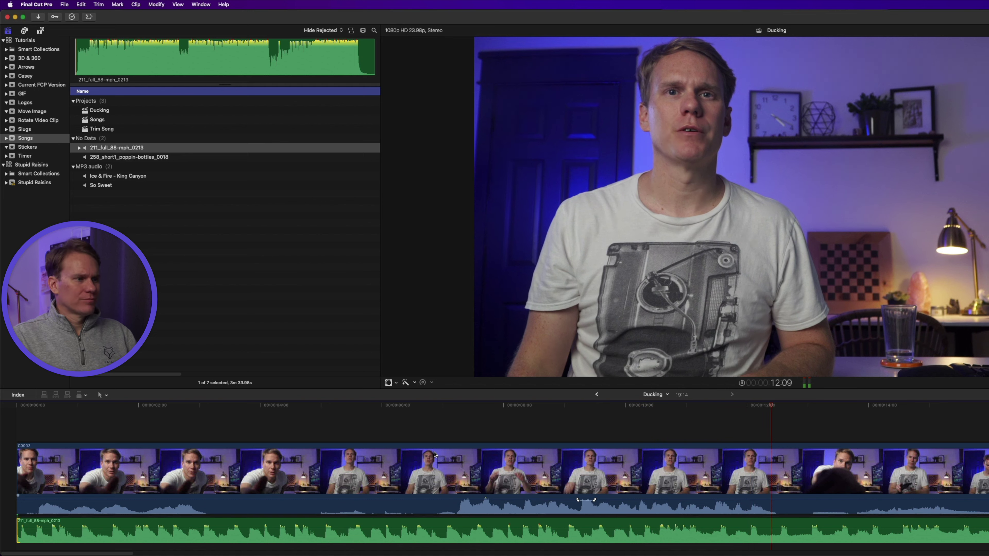
key(space)
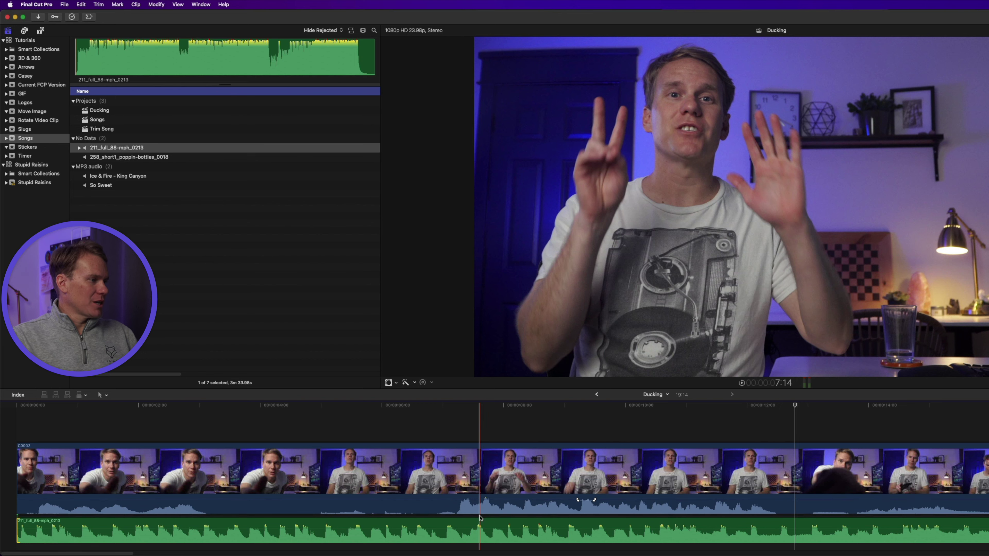
Range-select the music under the dialogue and lower it to -20.0 dB
click(107, 396)
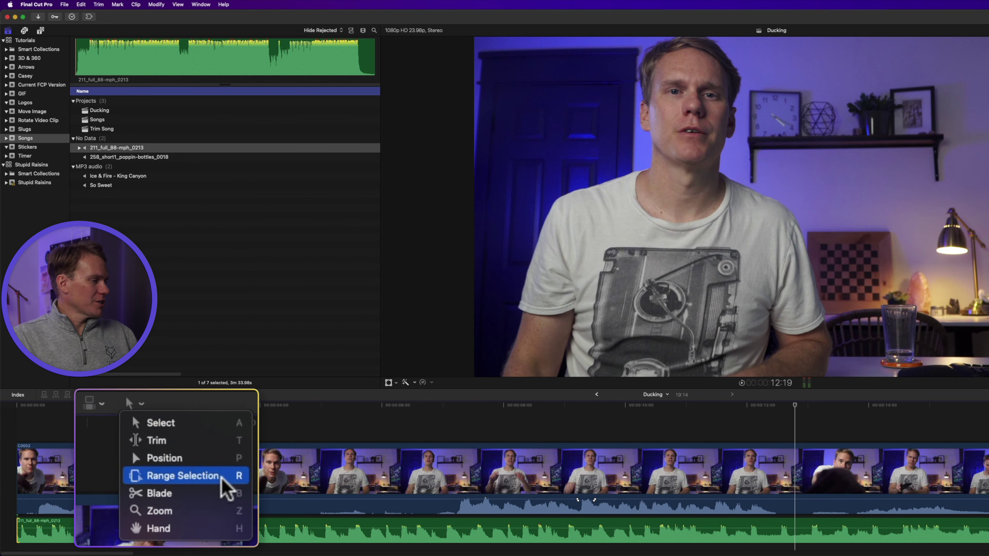
key(r)
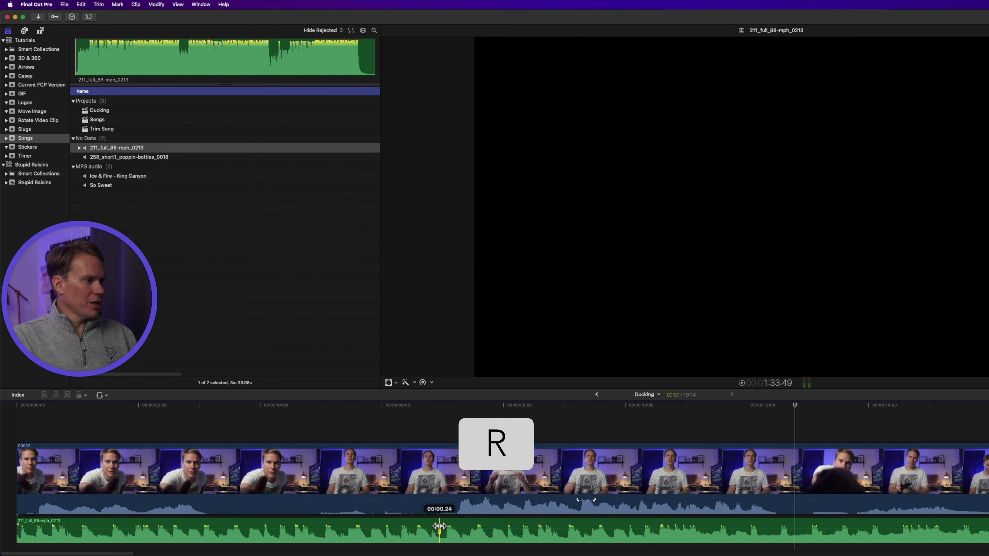
drag(440, 530, 794, 530)
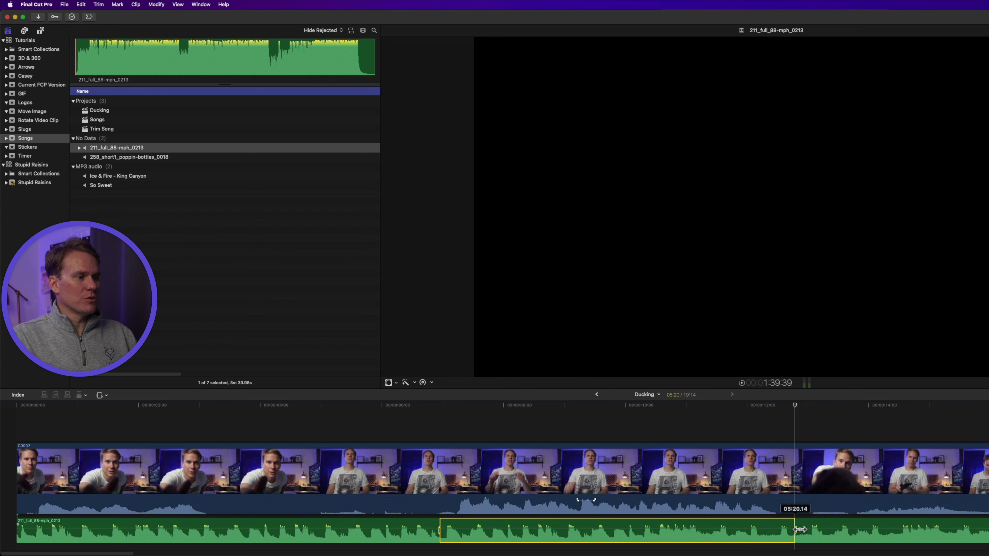
drag(804, 529, 803, 529)
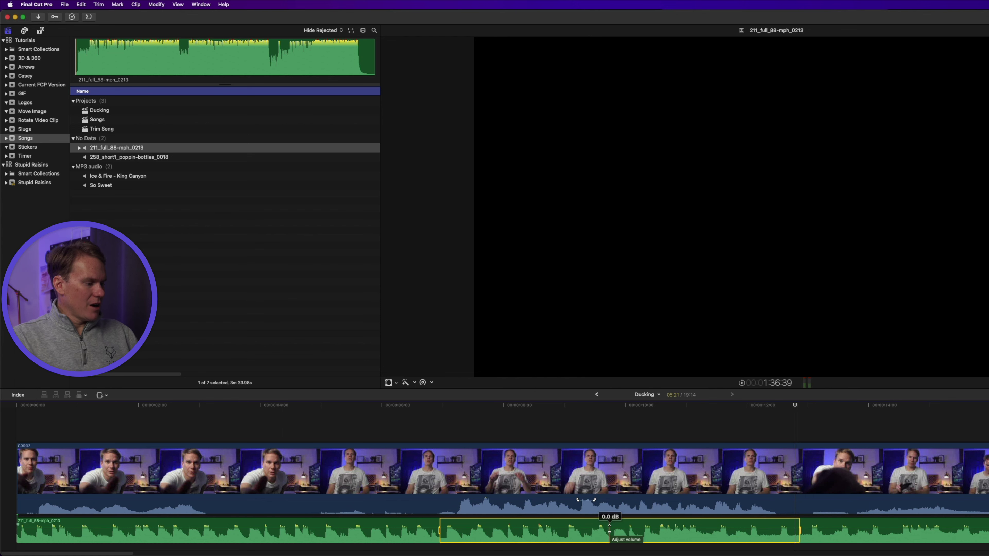
key(ctrl+minus)
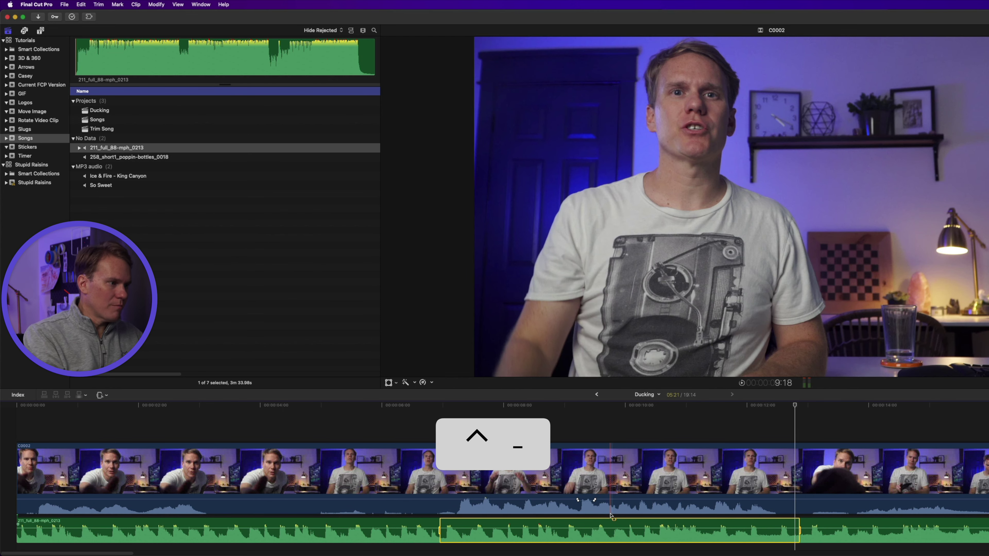
key(ctrl+minus)
key(ctrl+minus)
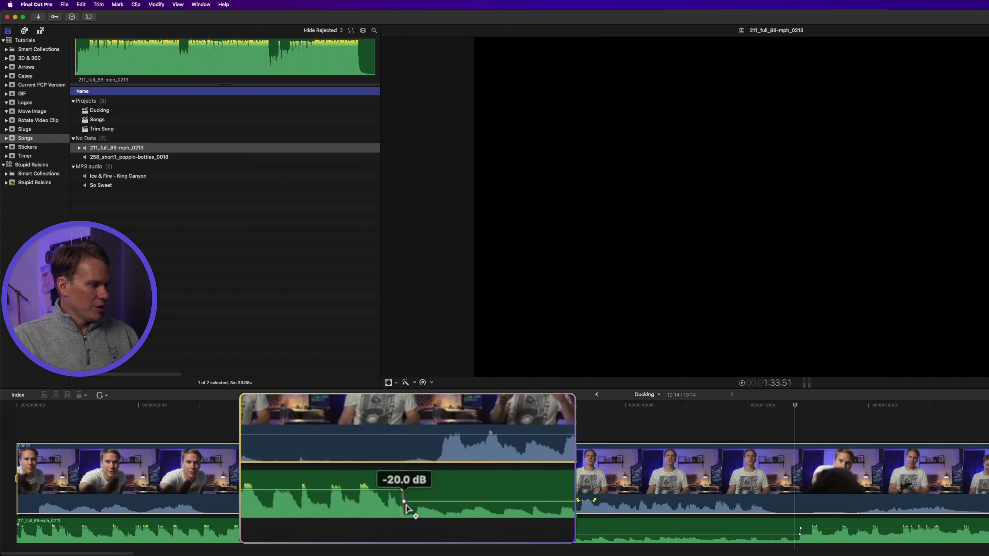
click(450, 540)
Move the dip's 0 dB keyframes outward, then play back the ducked section
click(404, 502)
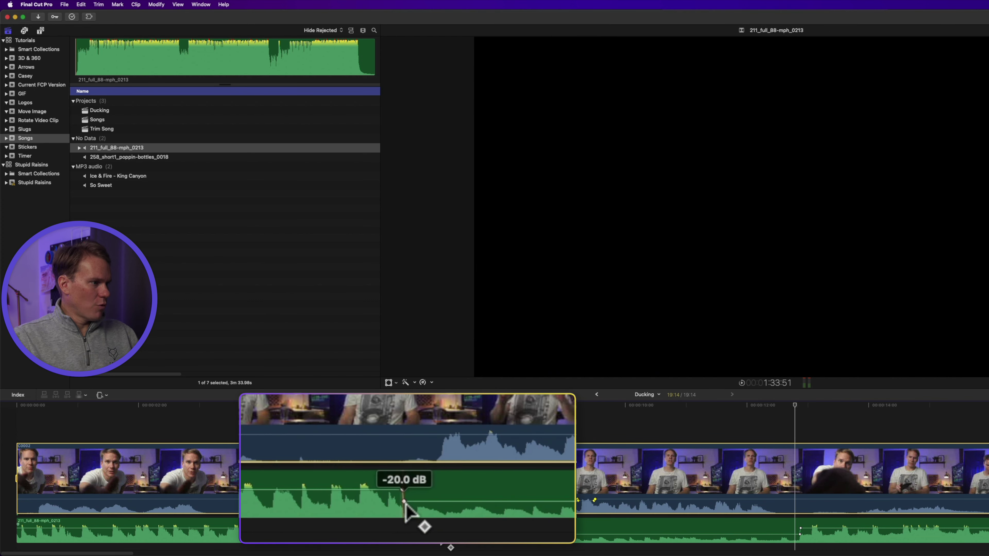
click(801, 530)
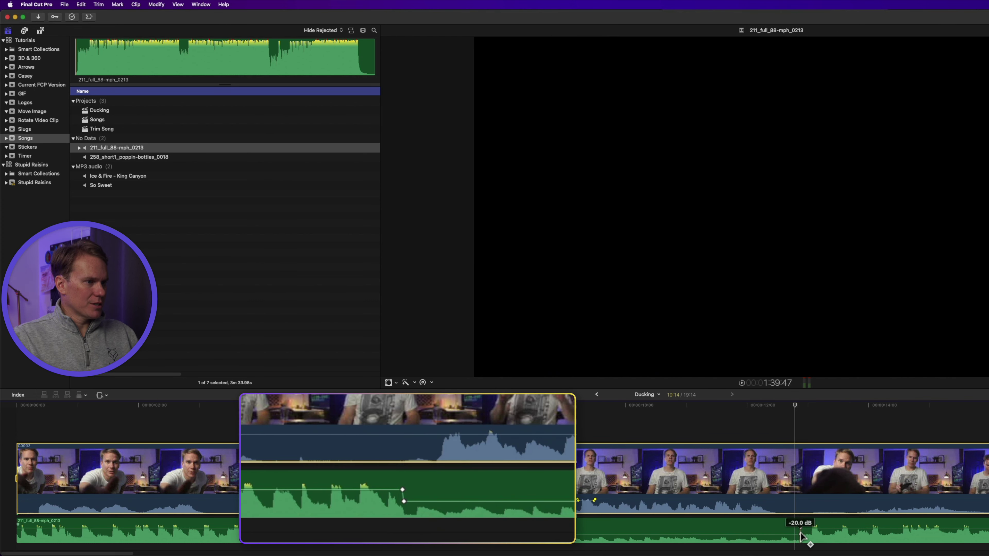
drag(402, 491, 350, 491)
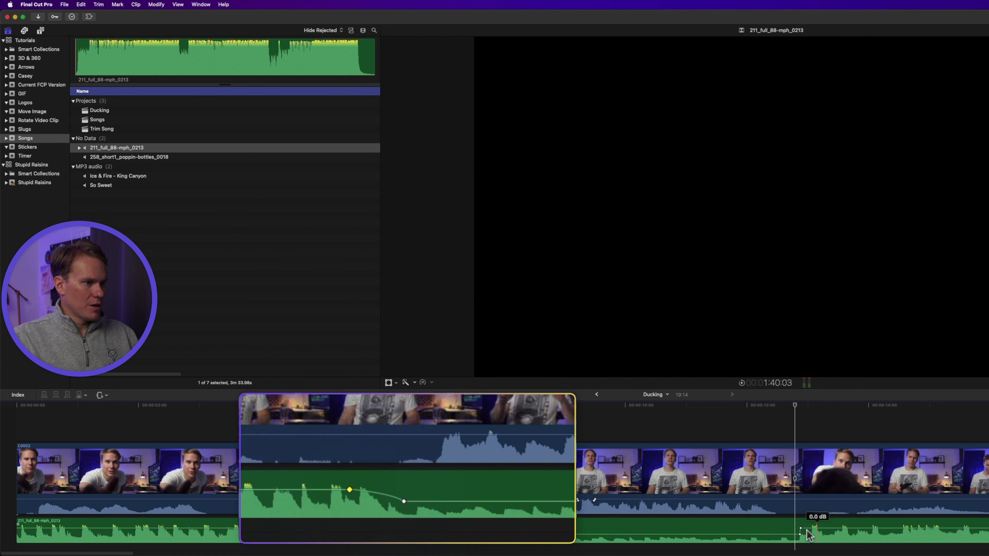
drag(801, 530, 840, 528)
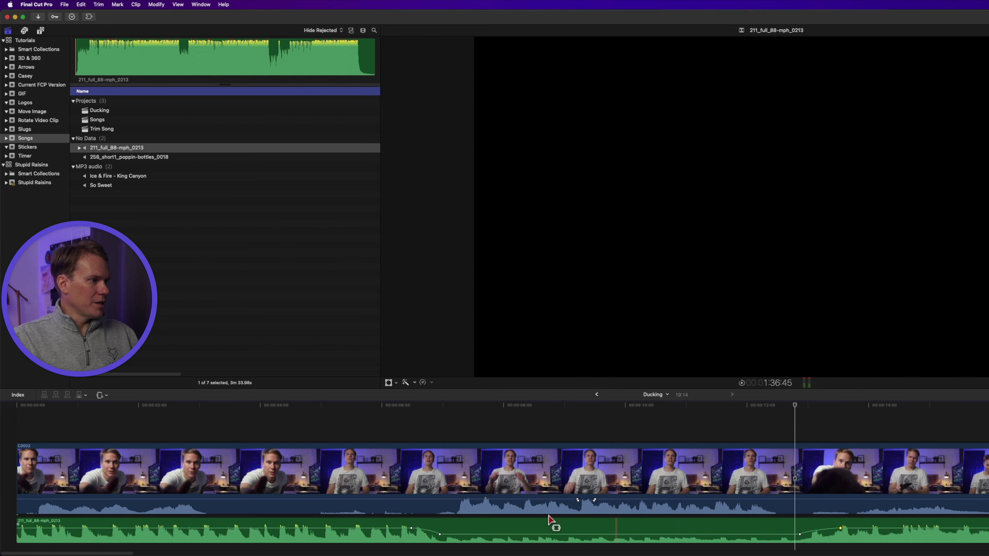
click(427, 487)
key(space)
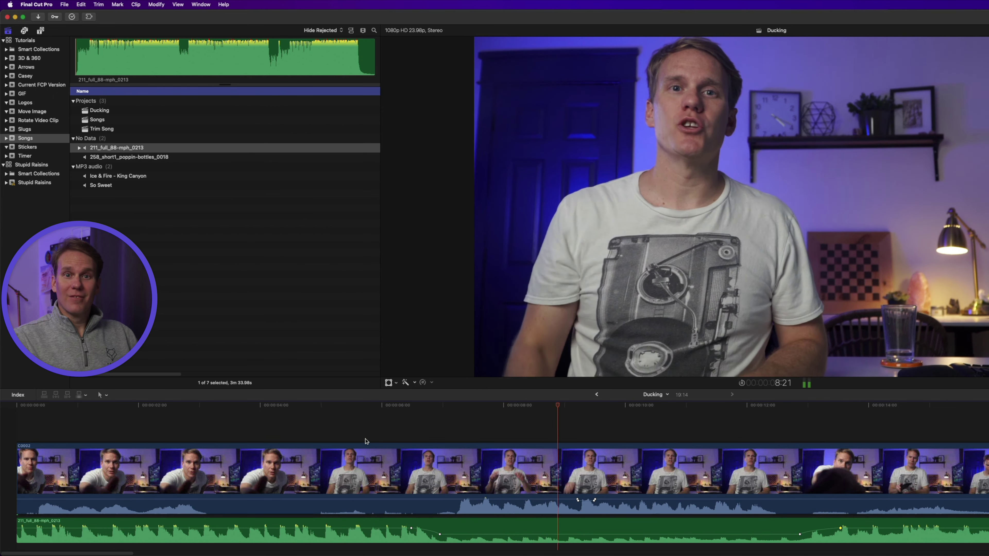
key(space)
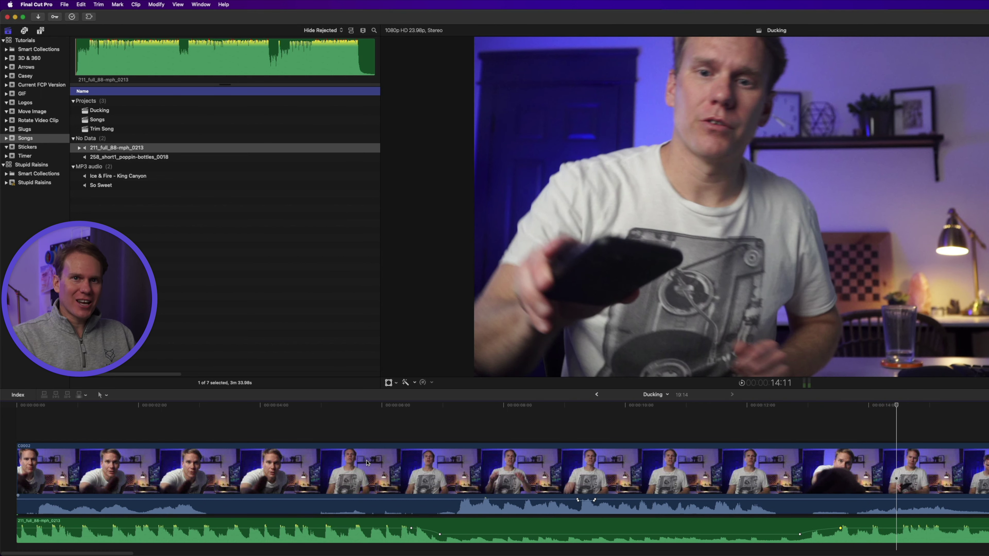
Open the empty Trim Song project from the browser
double_click(160, 130)
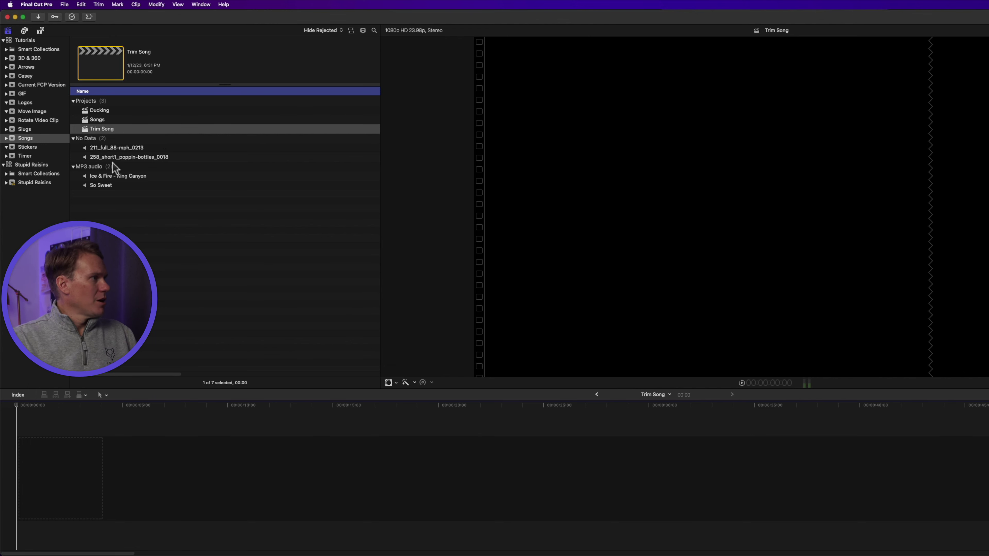
Append the Ice & Fire - King Canyon song to the Trim Song timeline and play it from the start
click(118, 173)
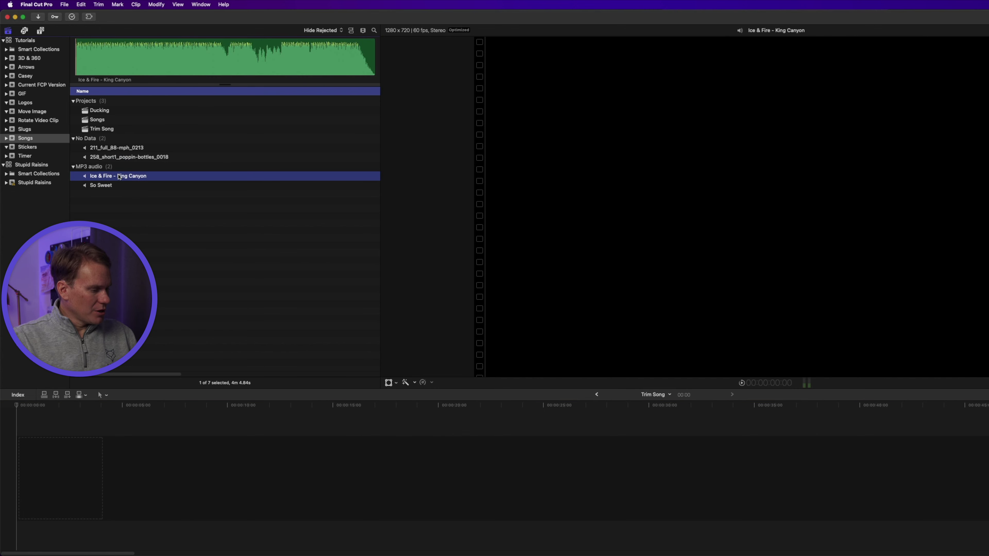
key(e)
key(super+minus)
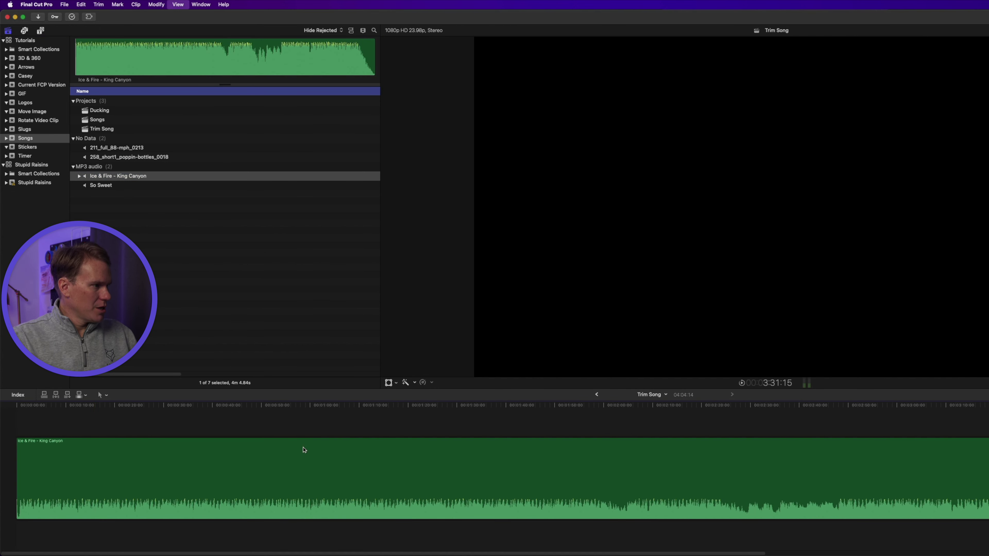
click(353, 476)
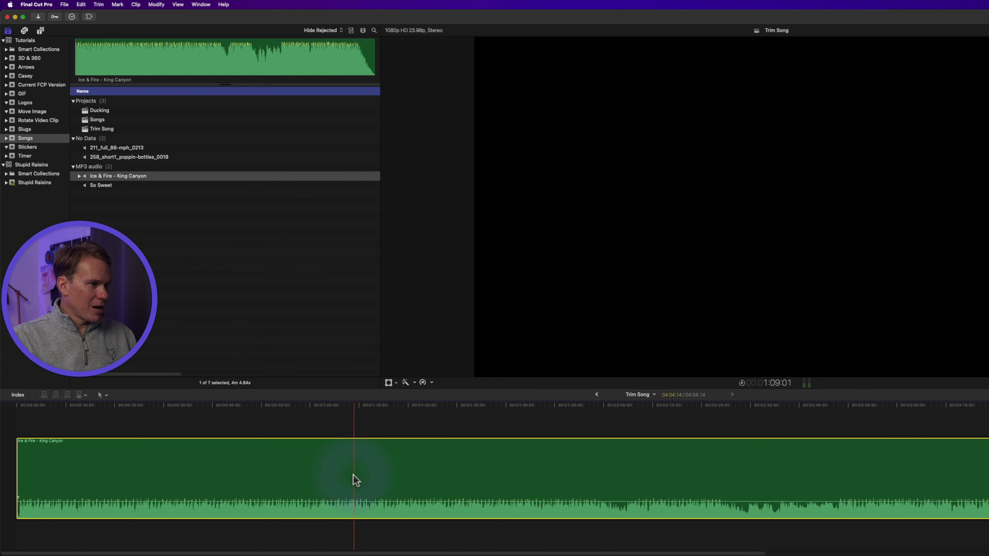
key(s)
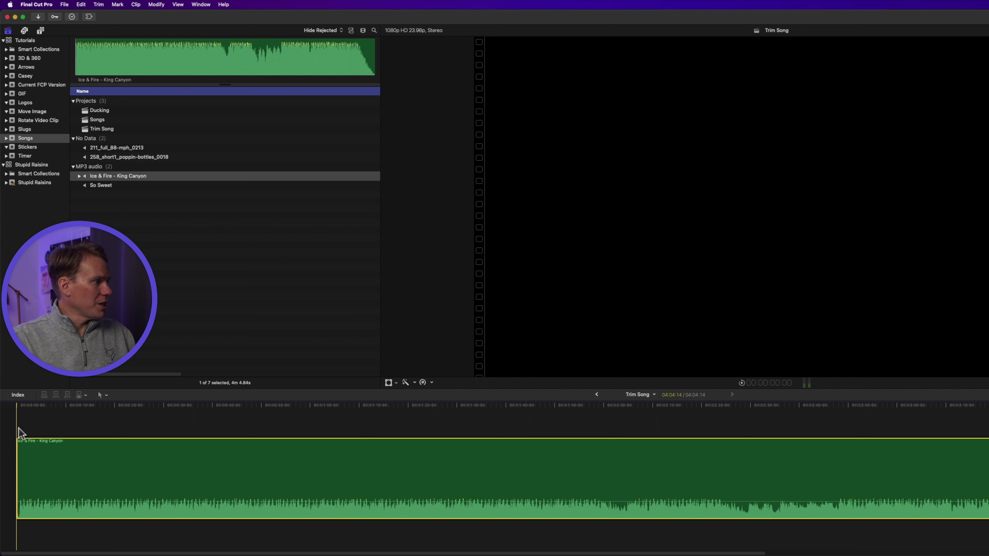
key(space)
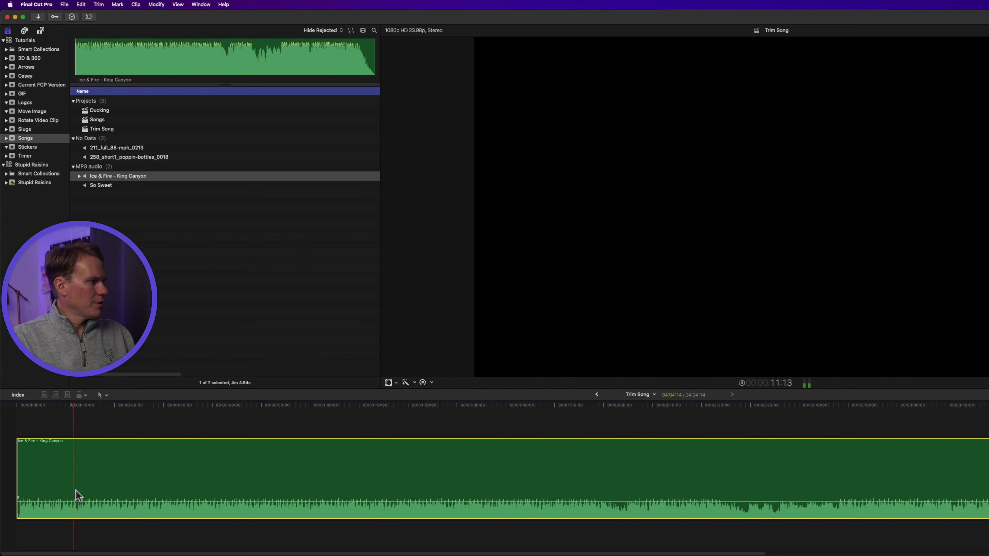
Zoom in on the song's opening and blade it at 12:17, then fit the timeline
key(space)
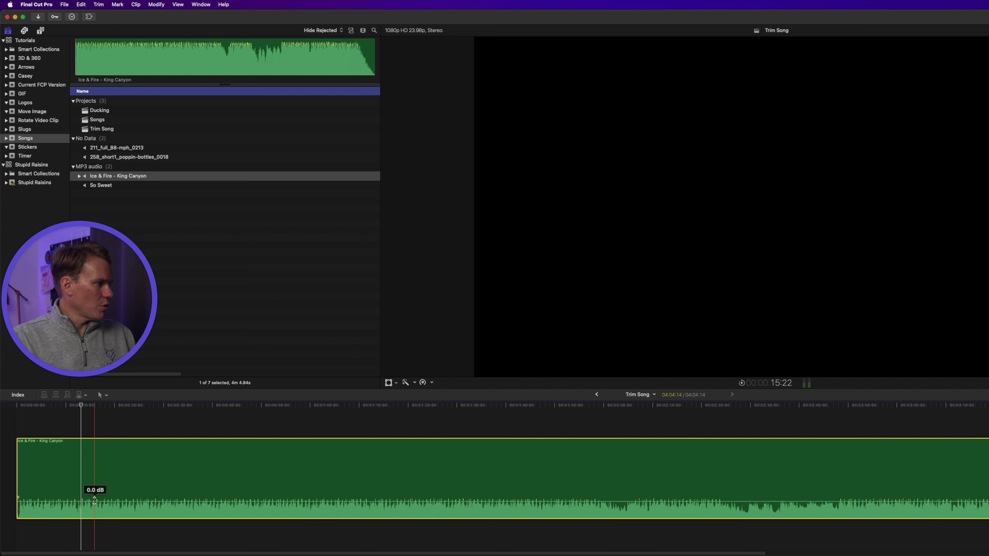
key(z)
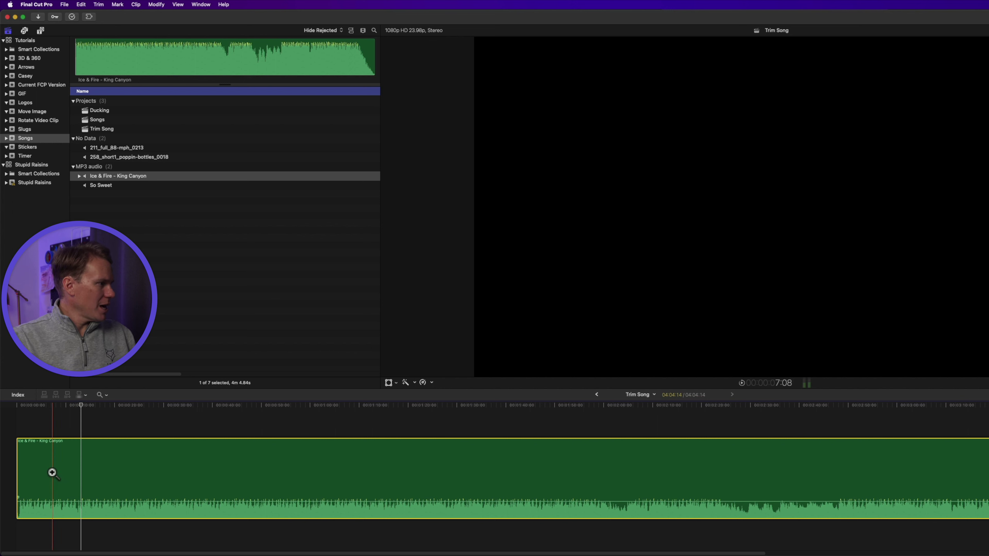
drag(51, 472, 124, 532)
key(space)
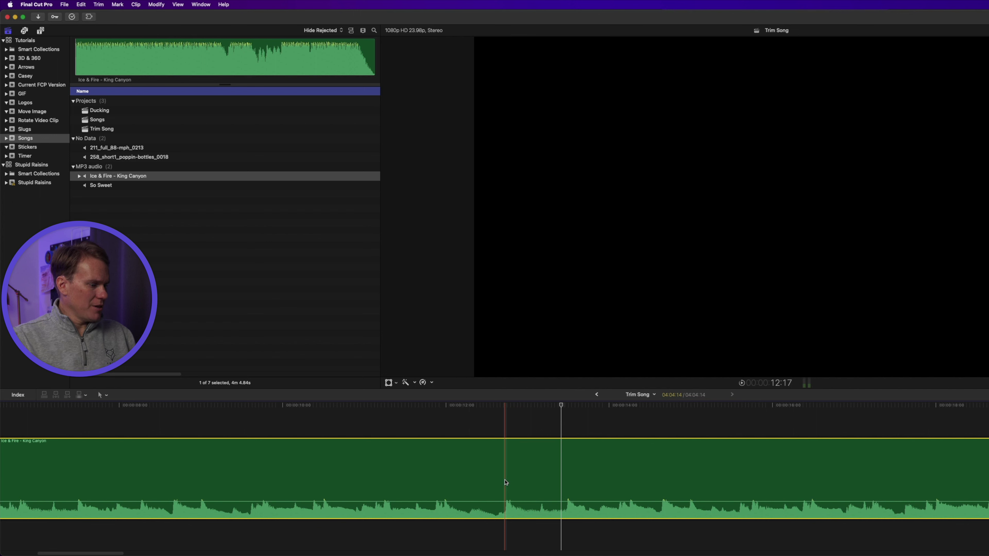
key(super+b)
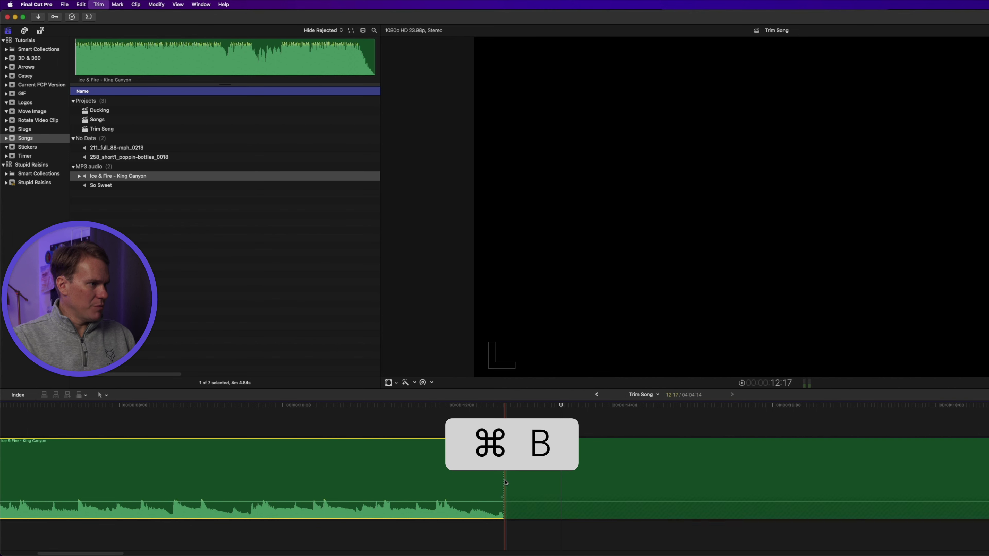
key(shift+z)
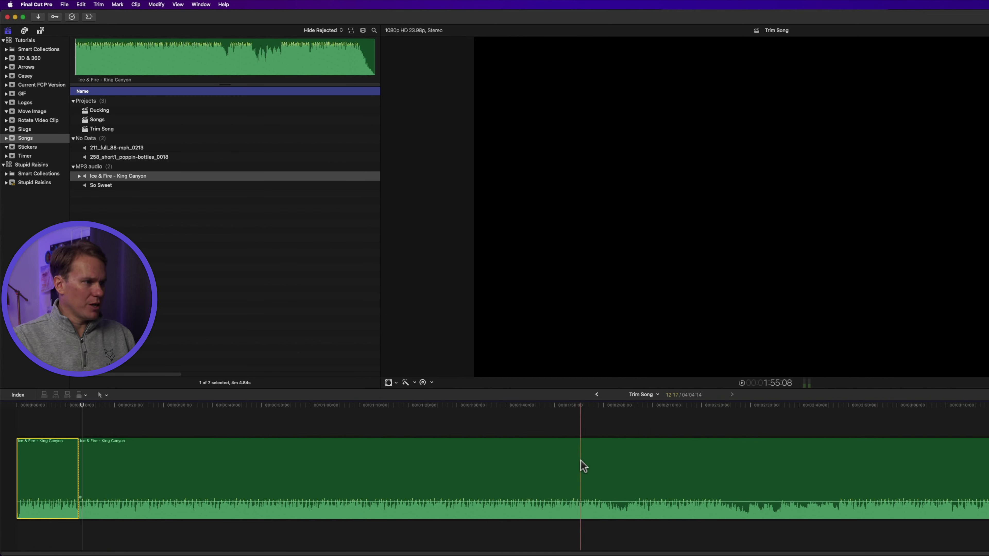
Scrub and play through the song to find a cut point around 2:02
click(595, 460)
key(space)
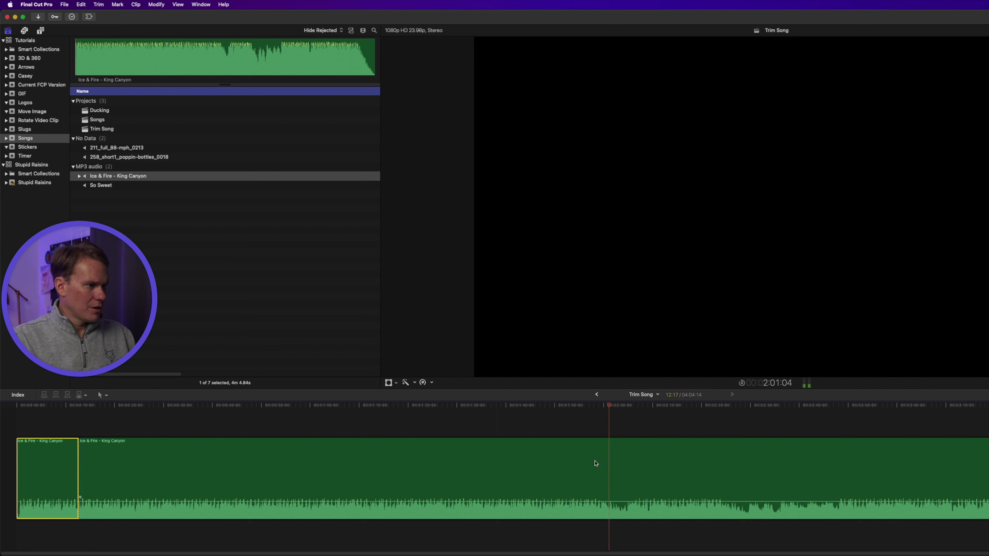
click(631, 465)
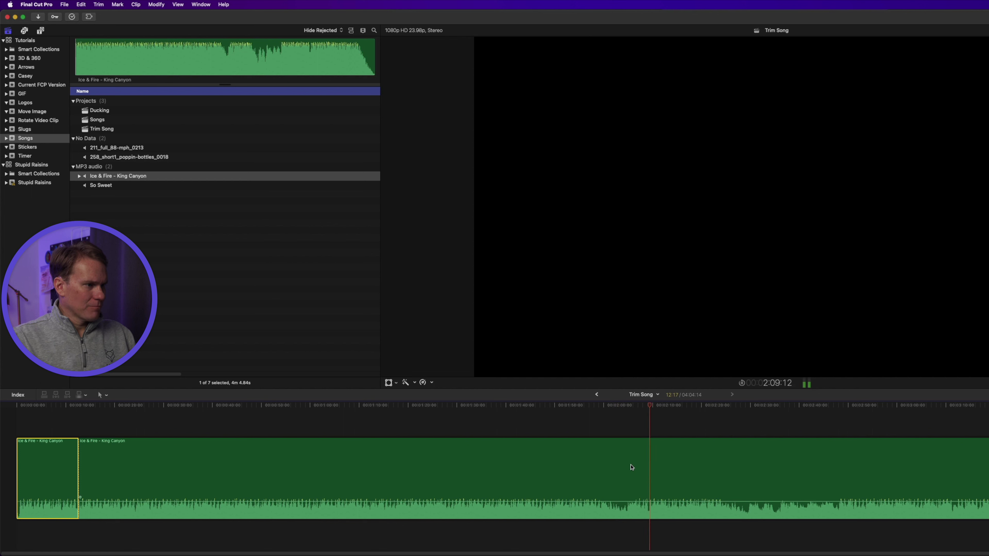
click(751, 473)
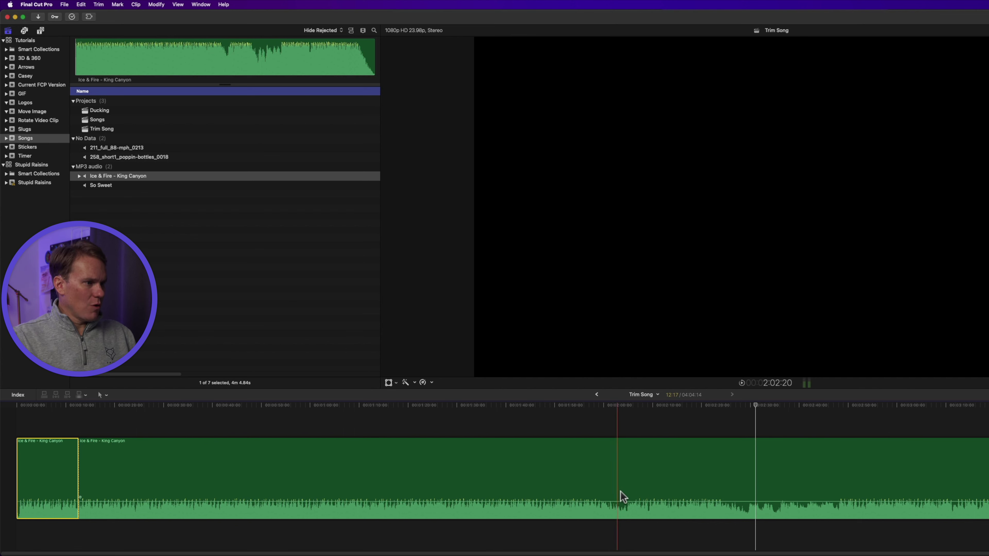
click(615, 477)
key(space)
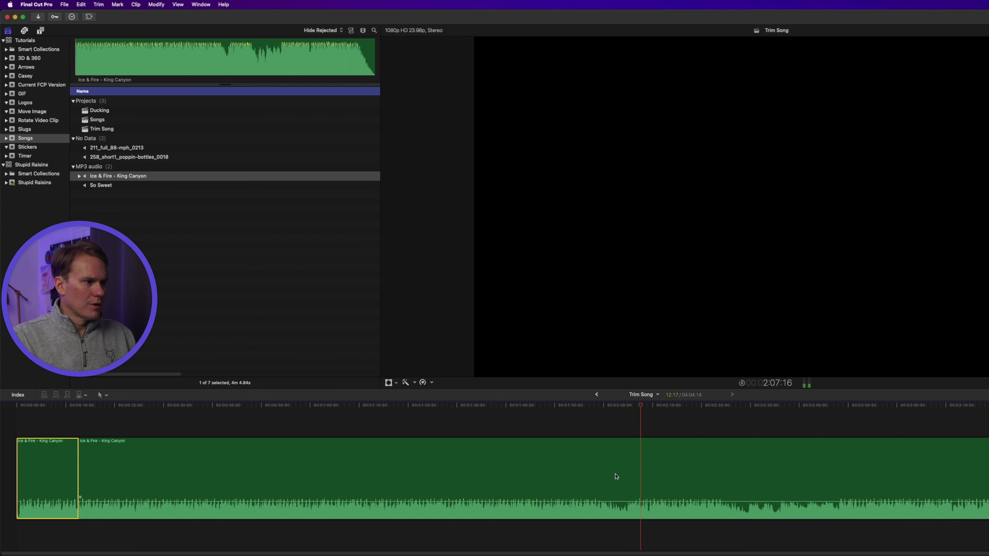
key(space)
Zoom in on the 2:03–2:10 area and blade the song near 2:06
key(z)
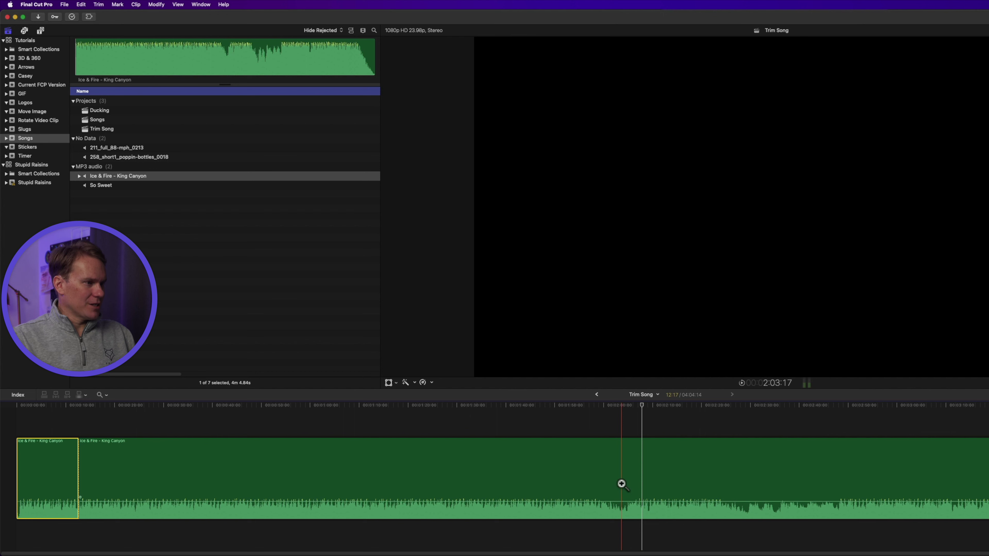
drag(619, 481, 678, 530)
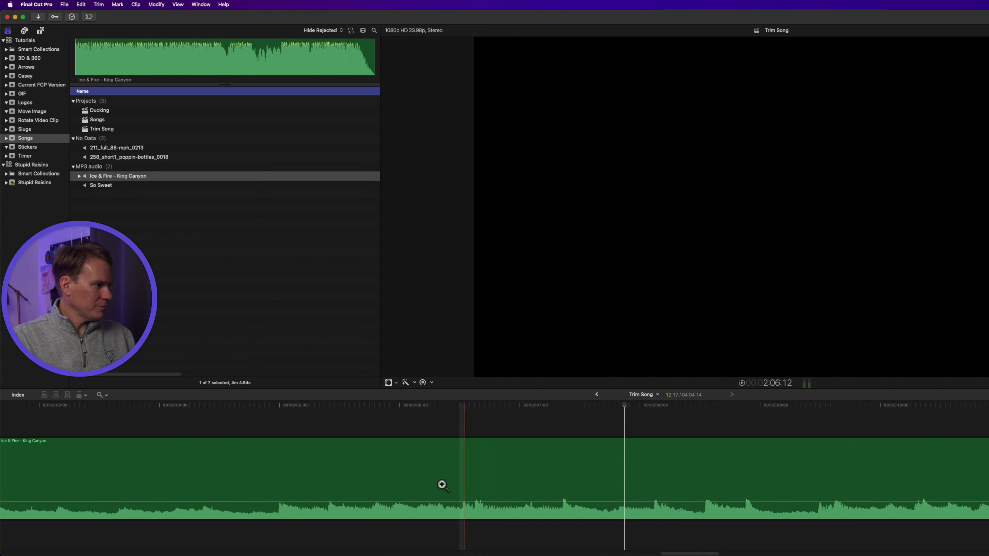
key(a)
key(space)
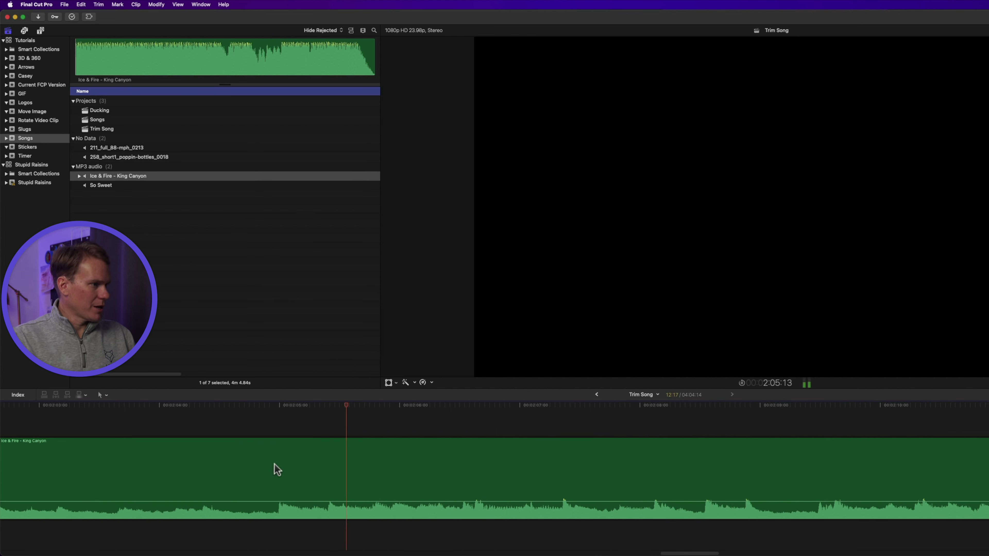
key(space)
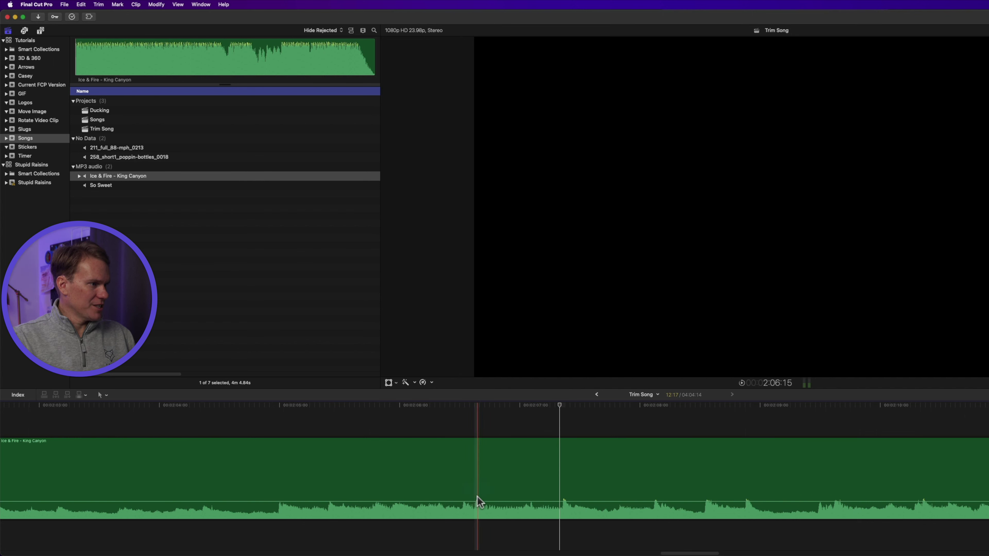
key(space)
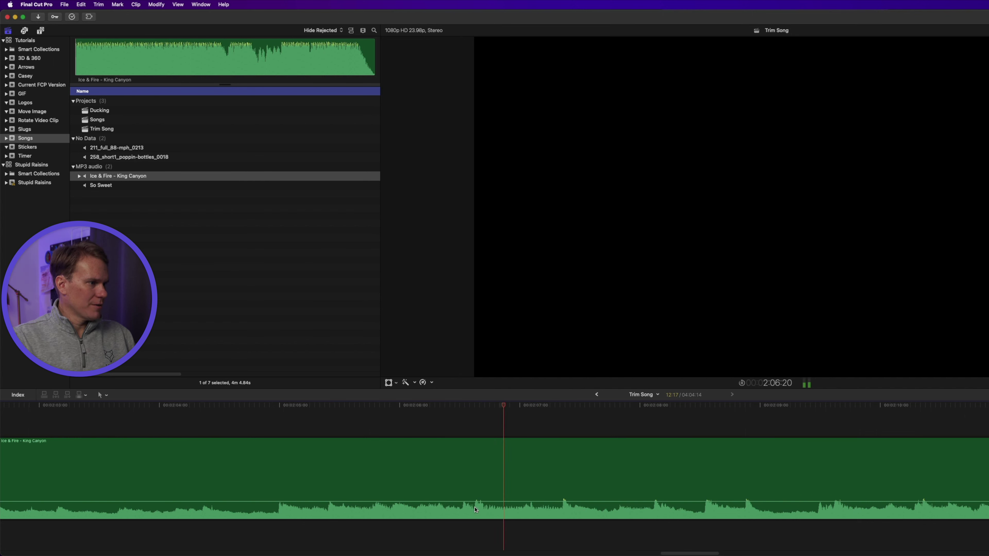
key(space)
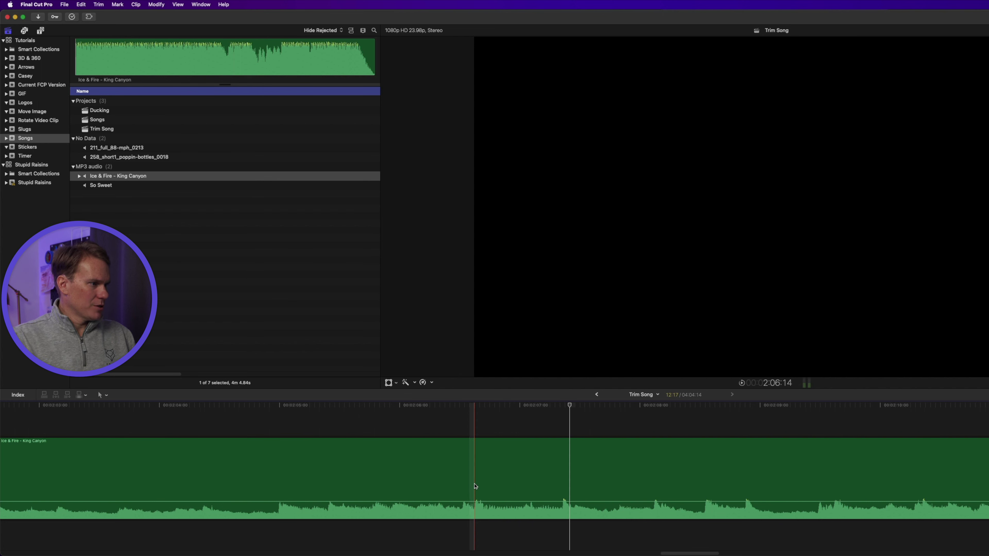
key(super+b)
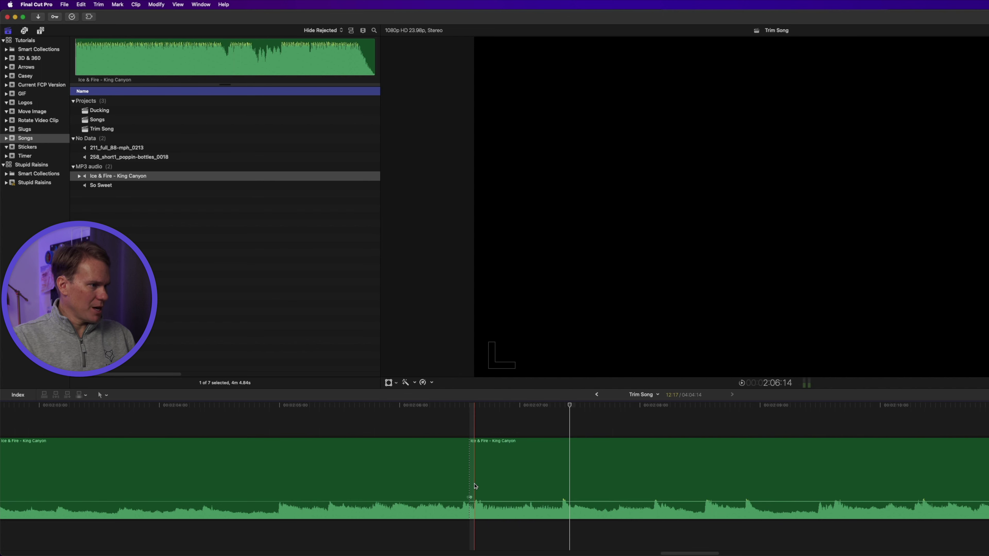
Delete the long middle section so the timeline runs 02:10:17
scroll(475, 487, down, 5)
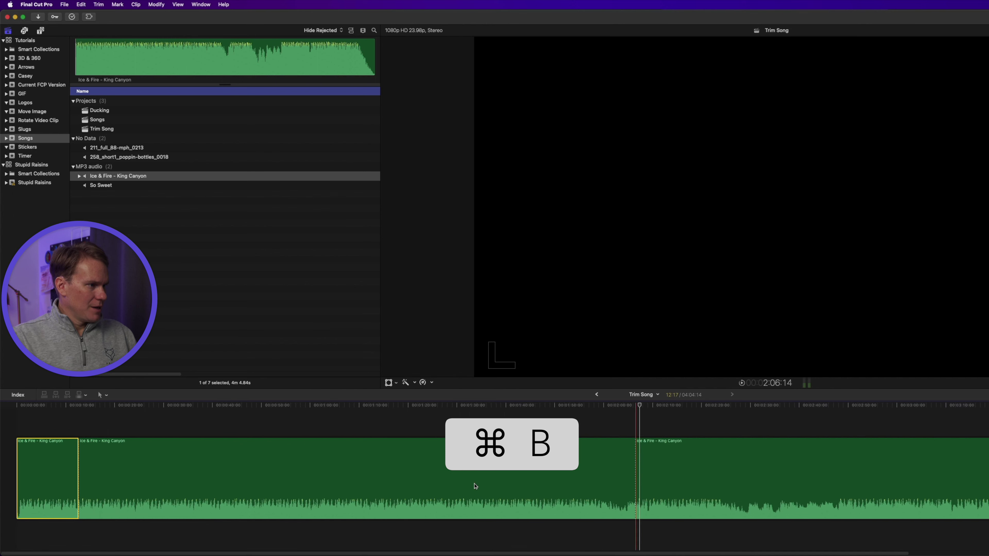
click(519, 460)
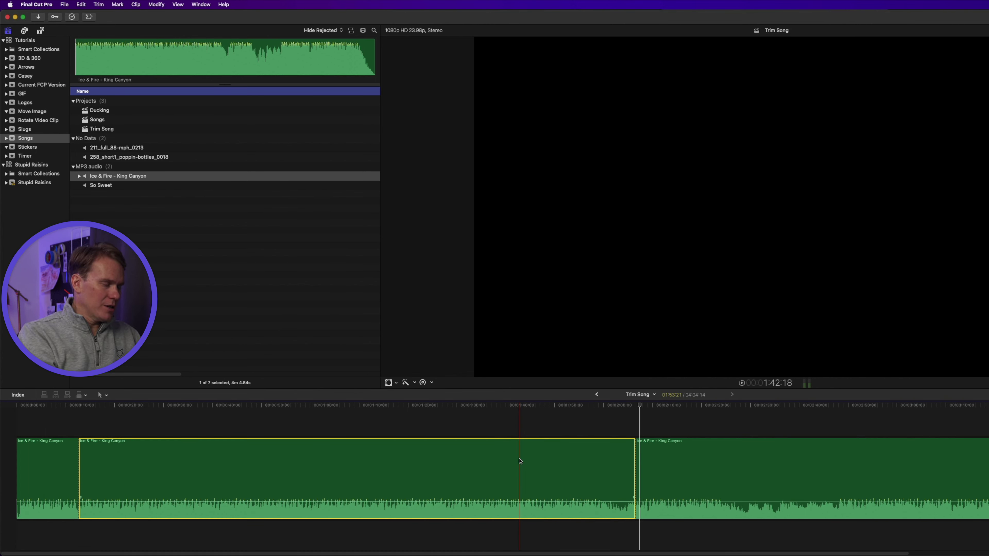
key(Delete)
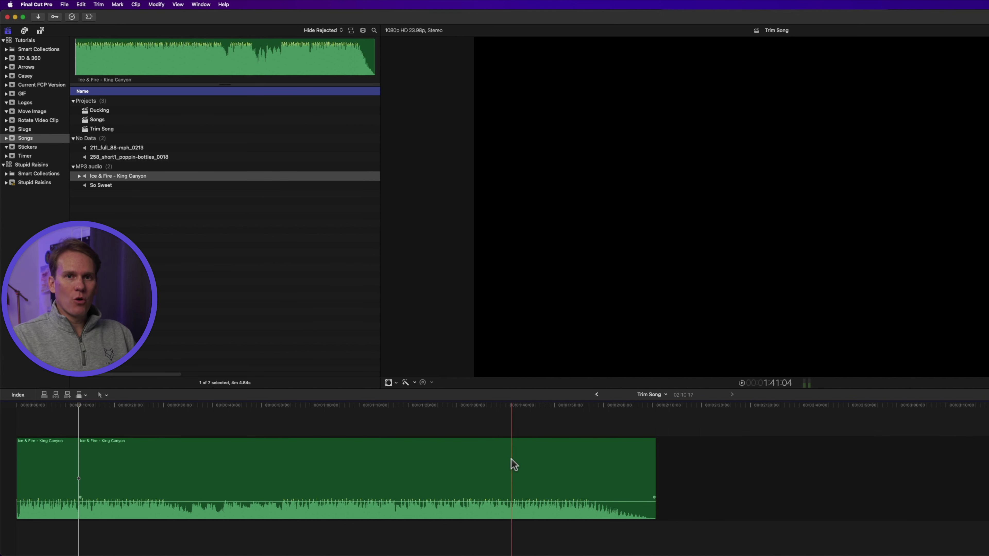
Zoom in on the cut between the two song clips and listen from about 9 seconds
key(z)
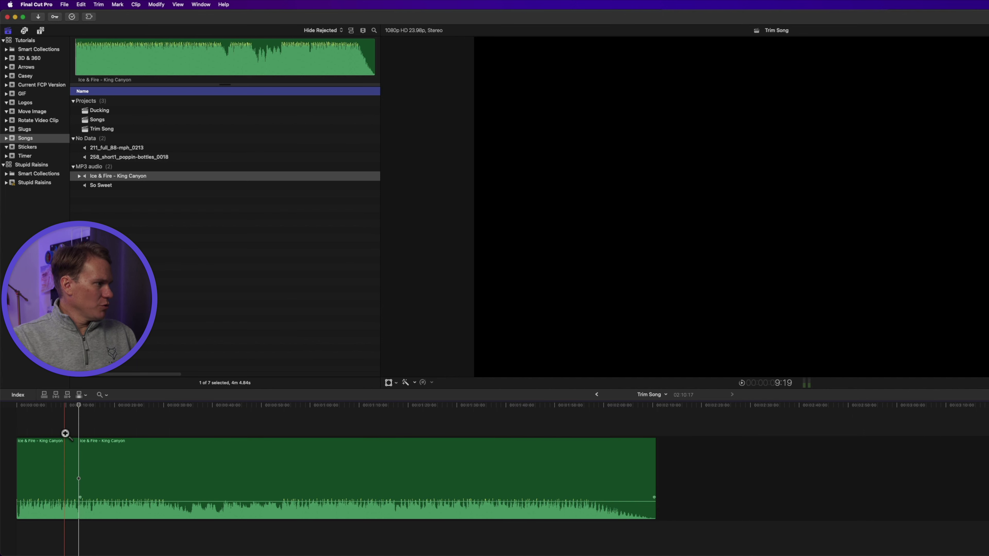
drag(65, 433, 103, 535)
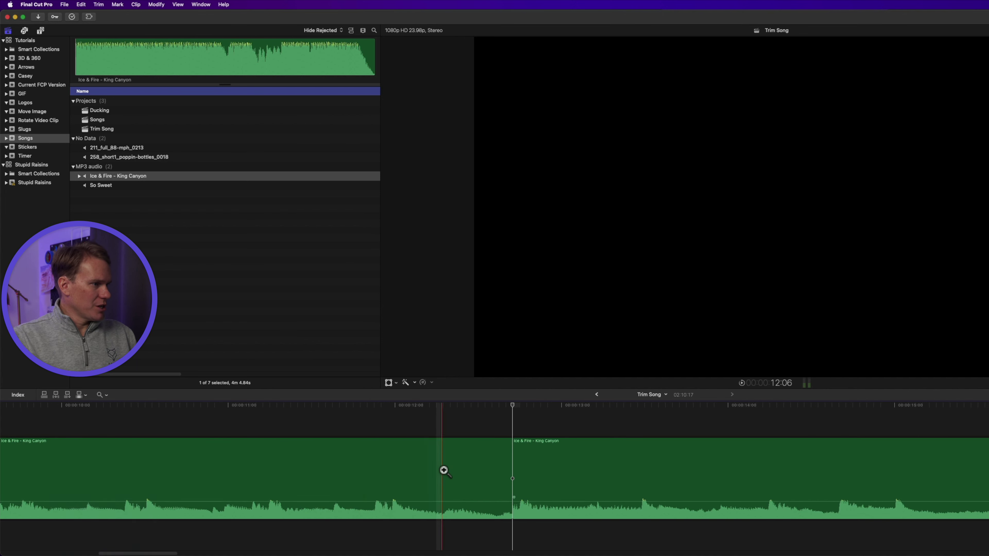
key(a)
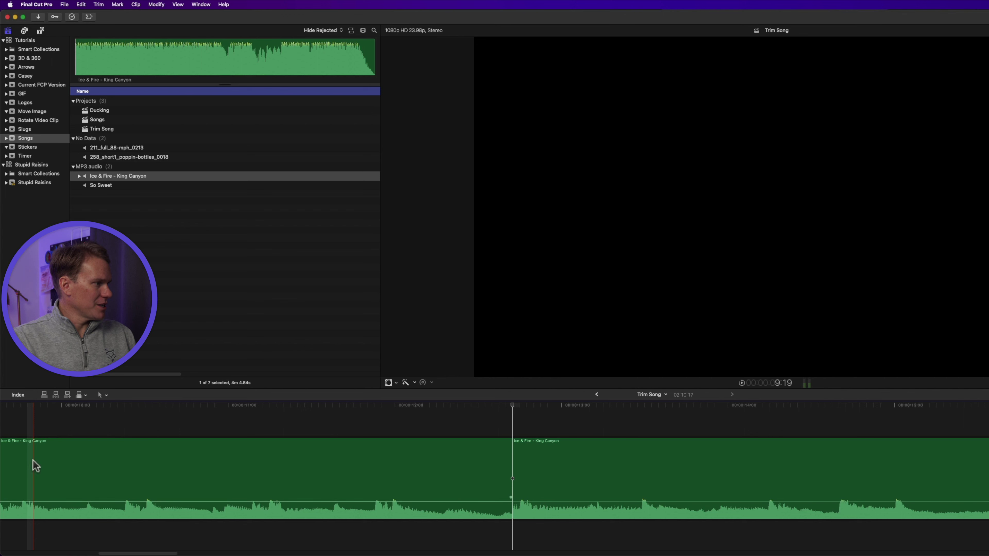
key(space)
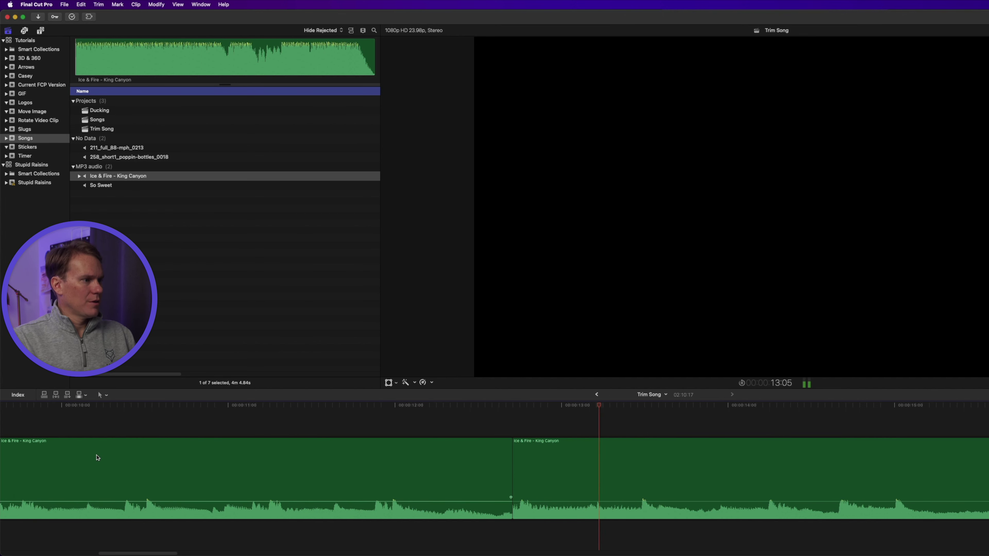
key(space)
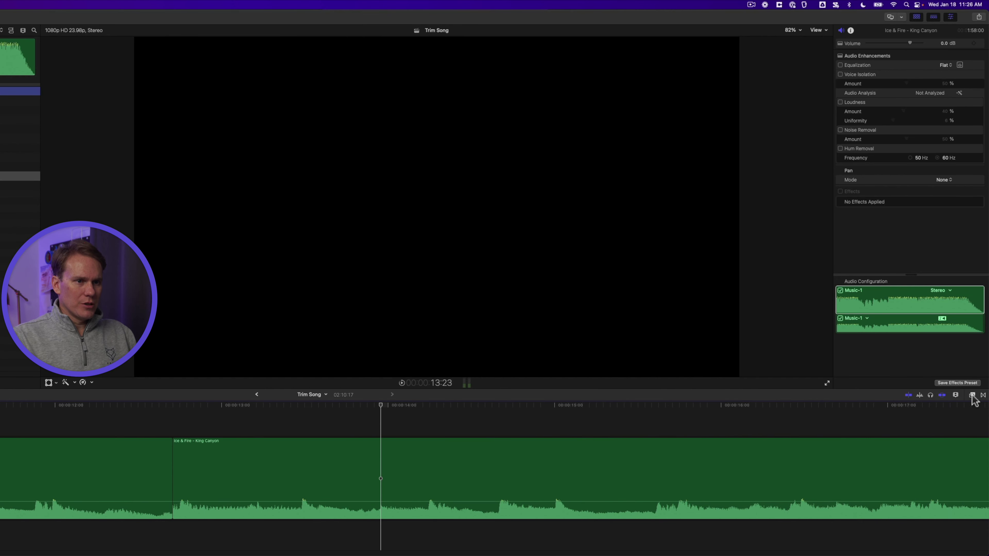
Drag a Cross Dissolve from the Dissolves transitions onto the edit point between the song clips
click(983, 395)
scroll(871, 459, up, 4)
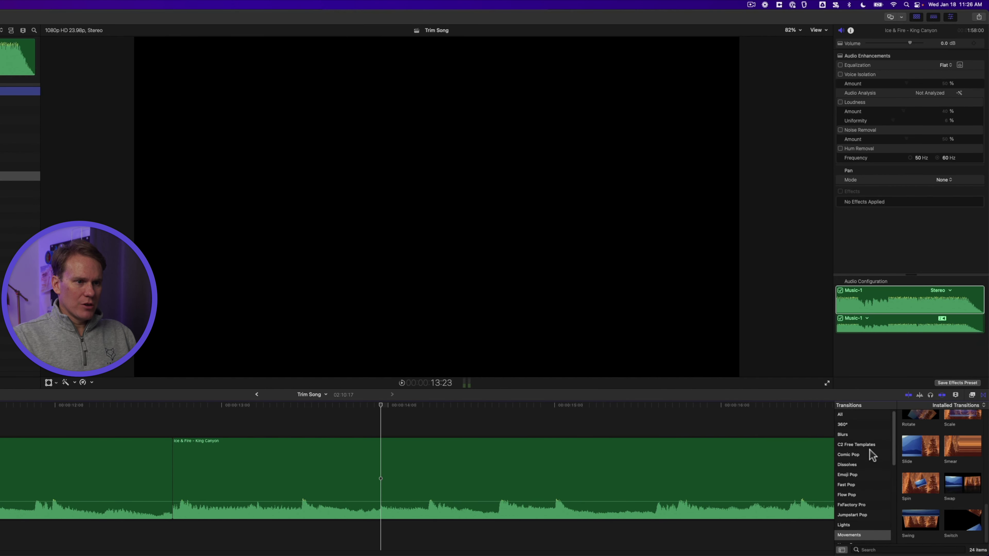
click(859, 467)
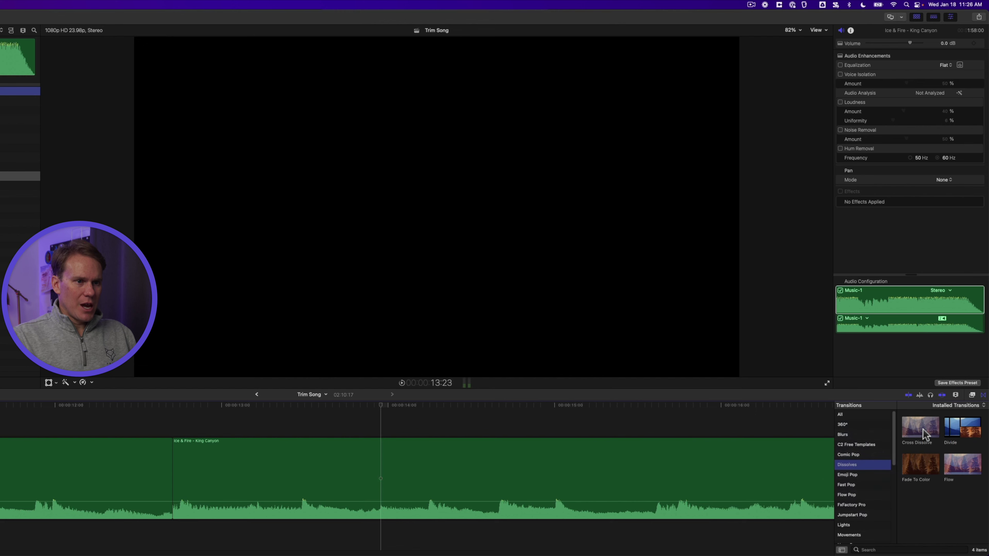
click(902, 420)
drag(901, 420, 390, 466)
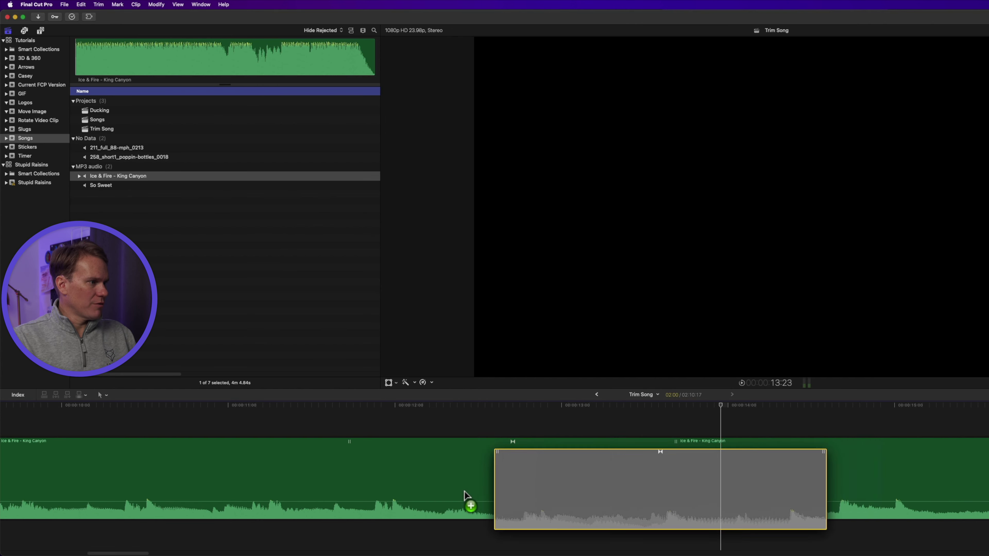
drag(465, 498, 439, 488)
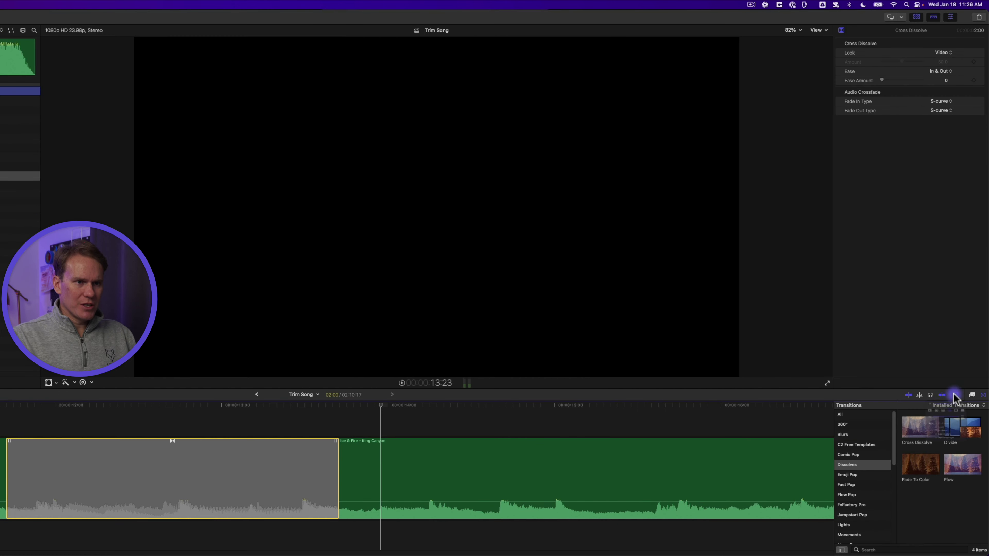
Set the clip appearance to large, full-height audio waveforms
click(956, 395)
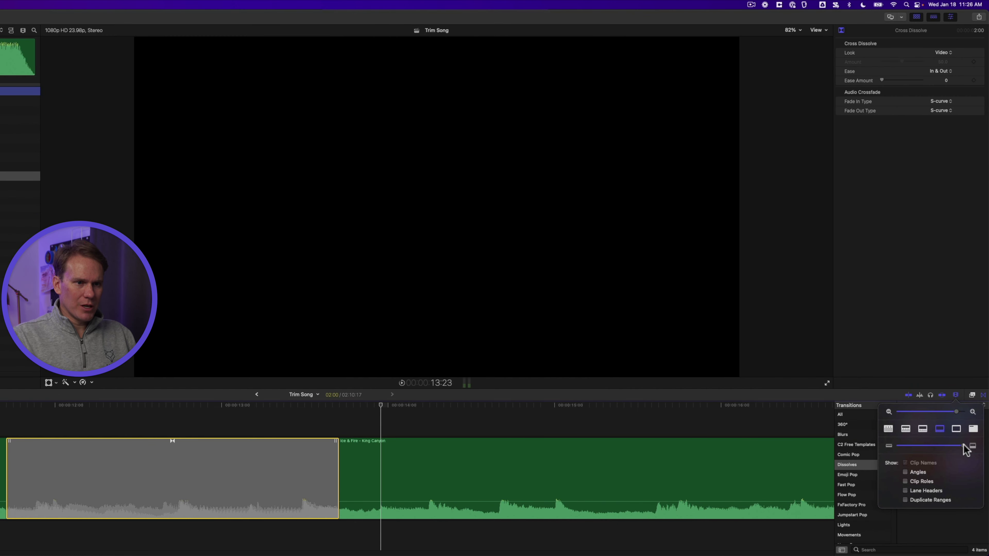
click(923, 429)
click(889, 430)
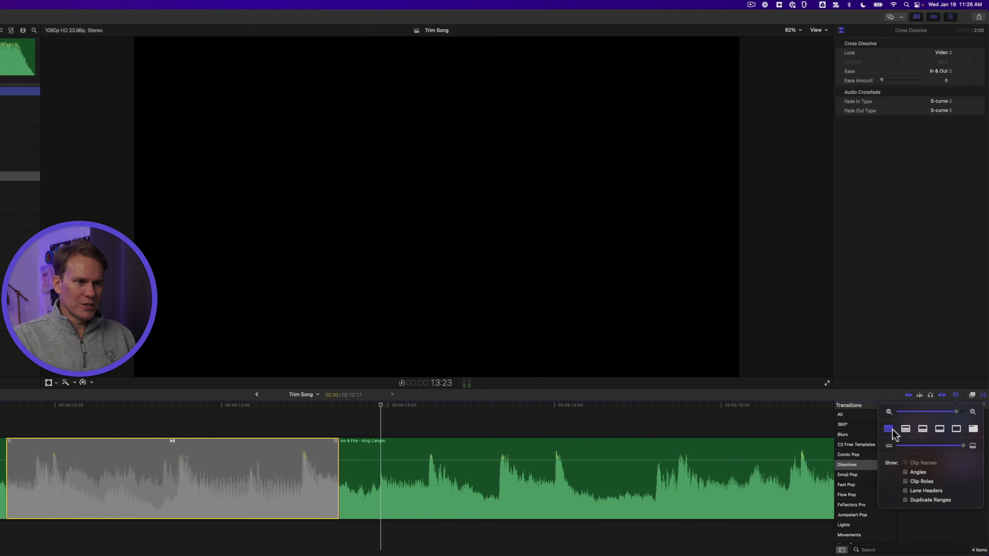
Slip the second song clip's content by six seconds and play back the dissolve
click(11, 432)
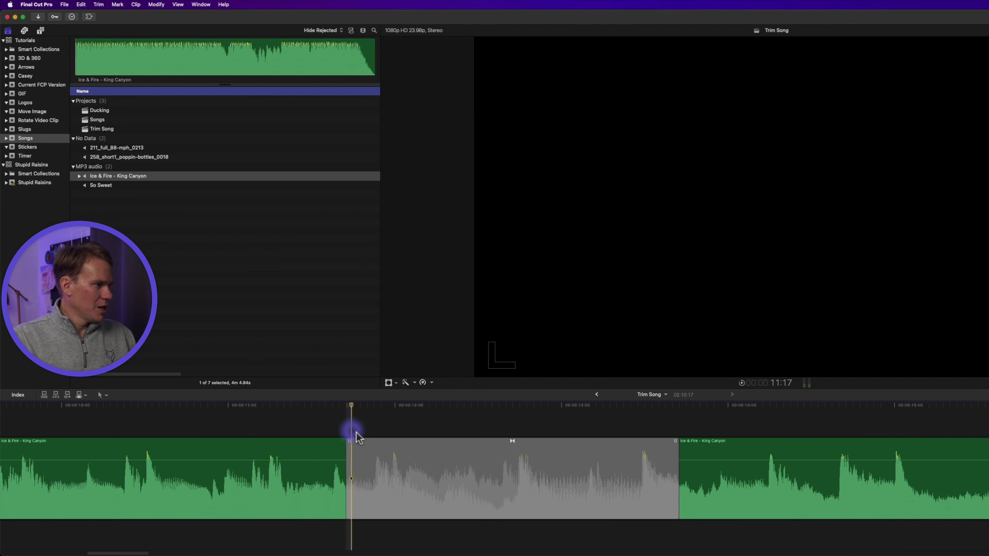
click(743, 483)
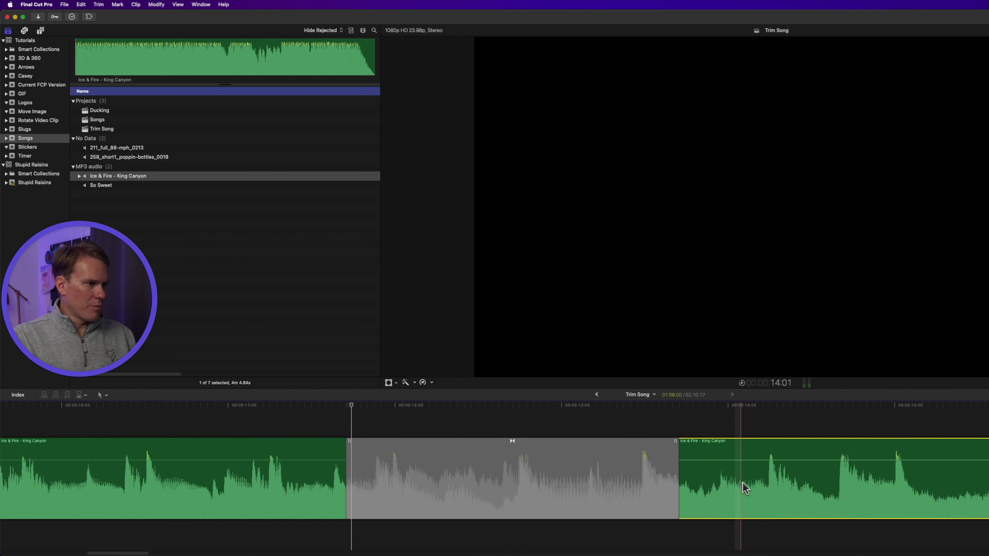
key(t)
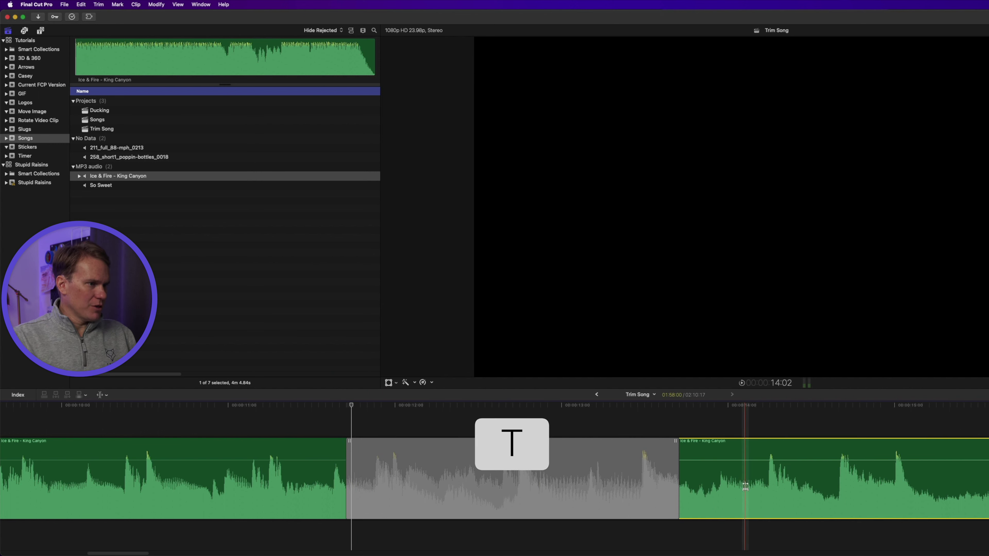
mouse_move(745, 486)
mouse_down()
mouse_move(820, 490)
mouse_move(747, 491)
mouse_up()
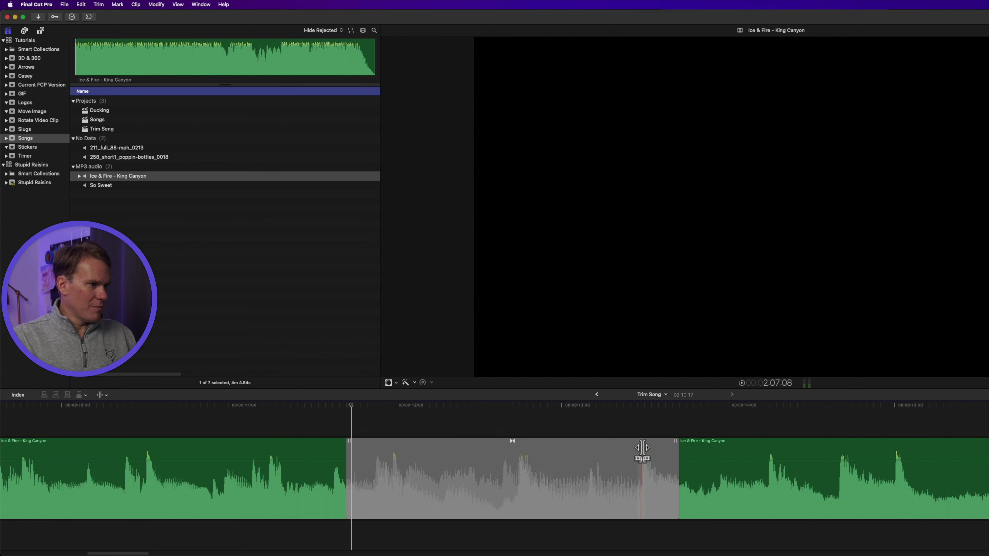
key(a)
click(717, 486)
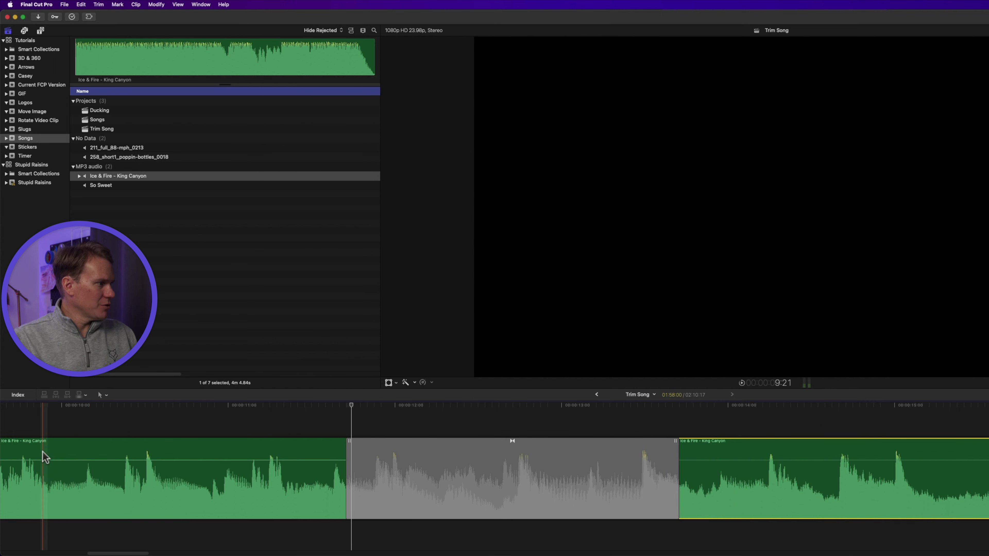
key(space)
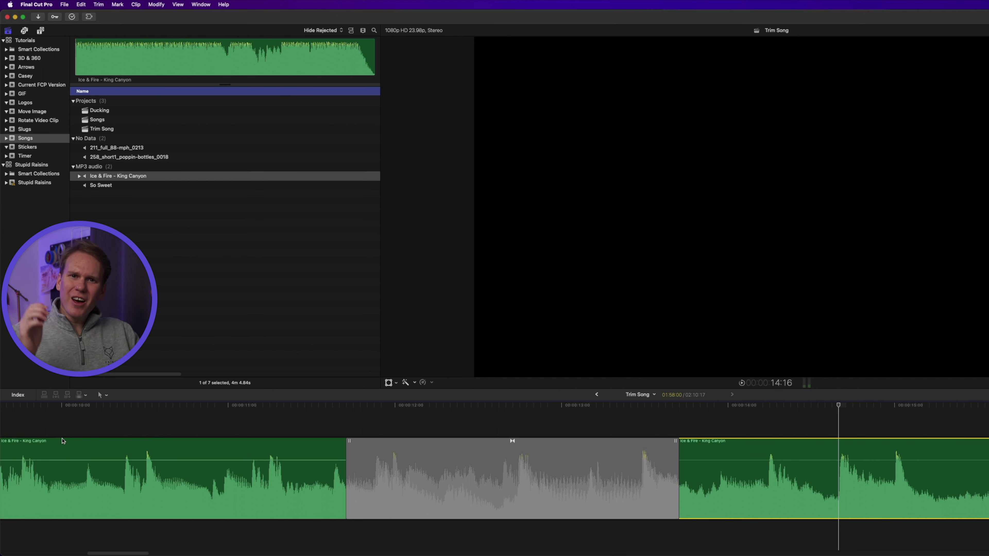
click(507, 462)
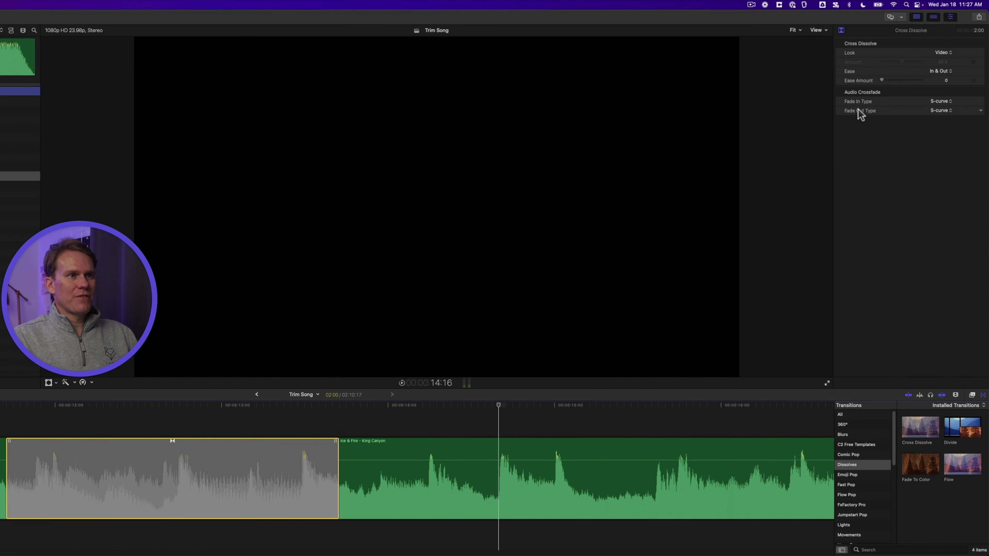
Change the Cross Dissolve's fade-in and fade-out types from S-curve to +3dB
click(933, 102)
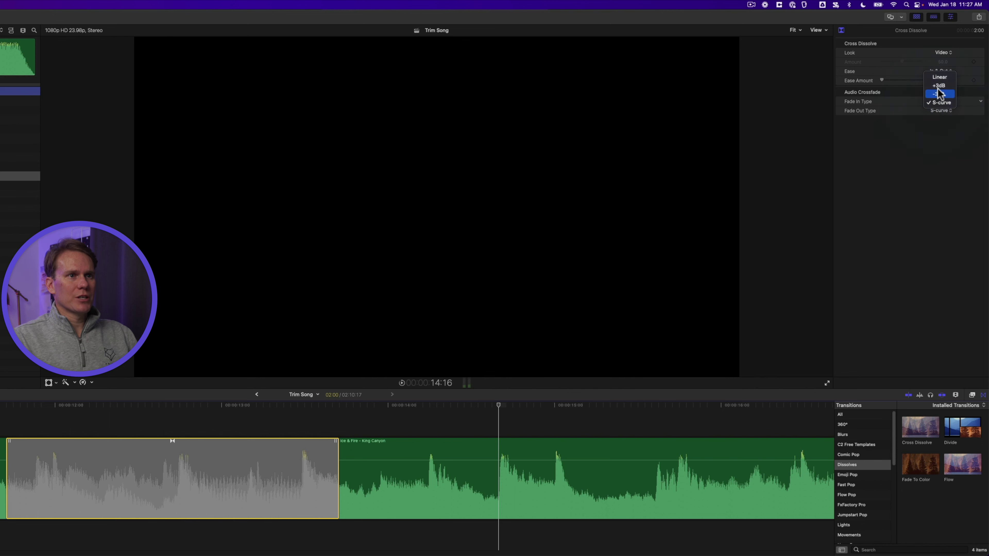
click(940, 86)
click(943, 111)
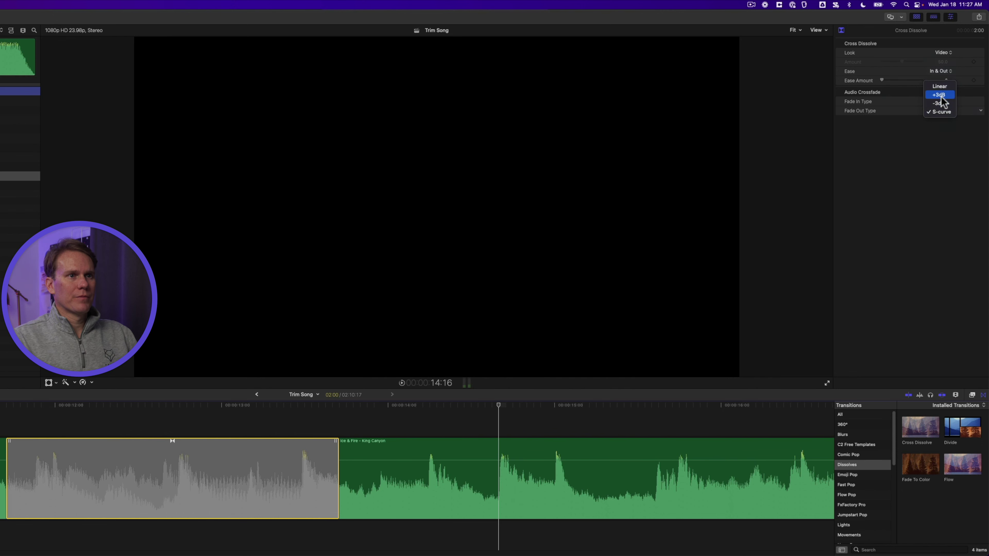
click(939, 95)
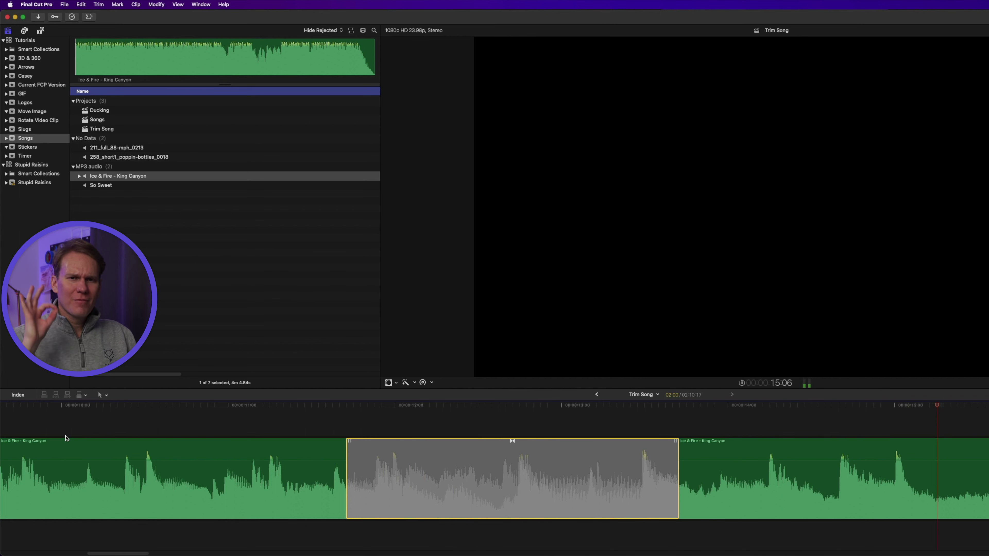
Trim an edit point in the song by about three seconds
key(space)
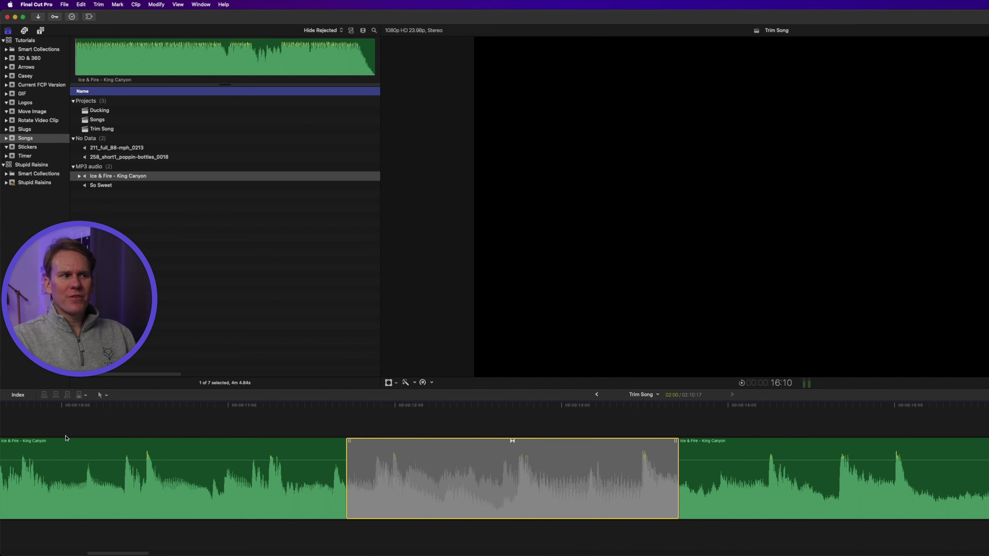
key(shift+z)
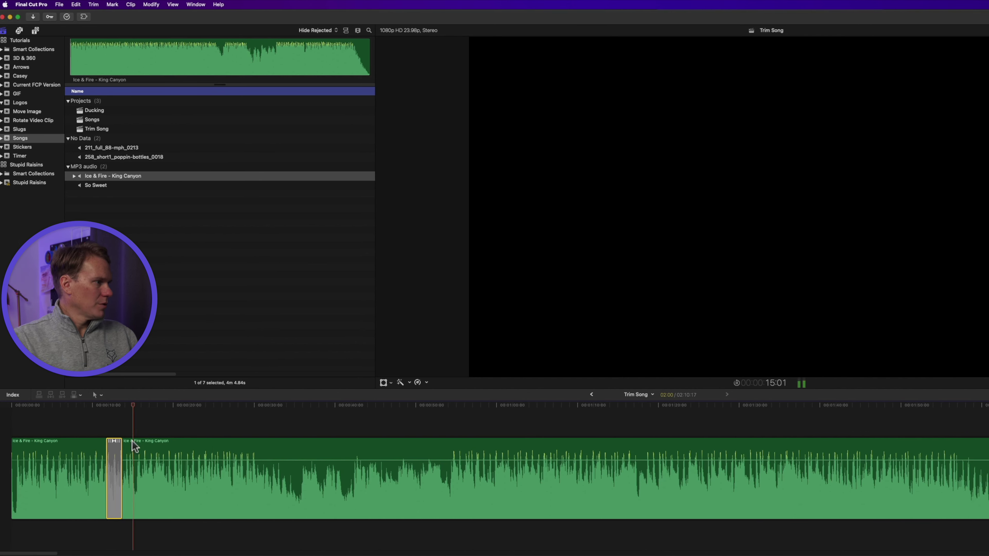
key(super+equal)
drag(127, 485, 841, 487)
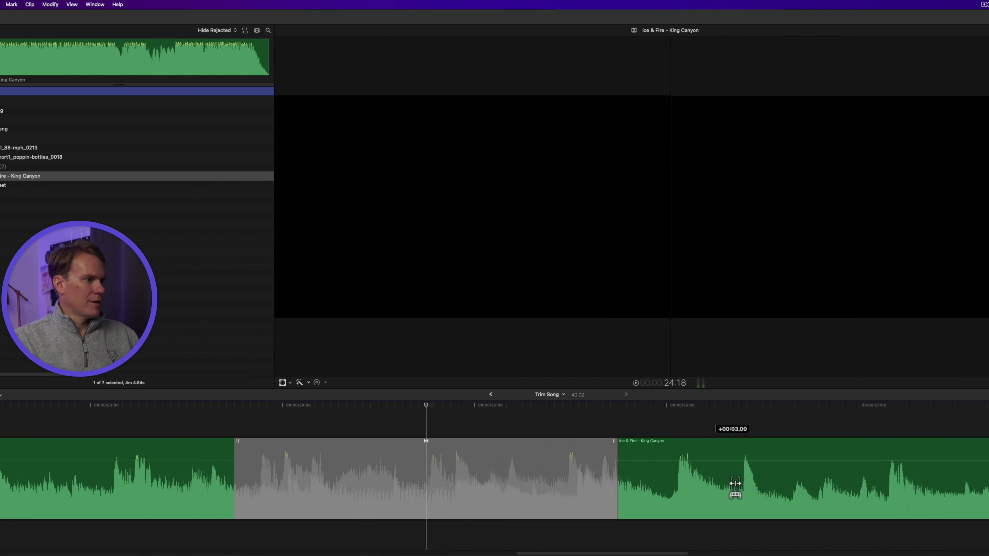
drag(736, 487, 736, 487)
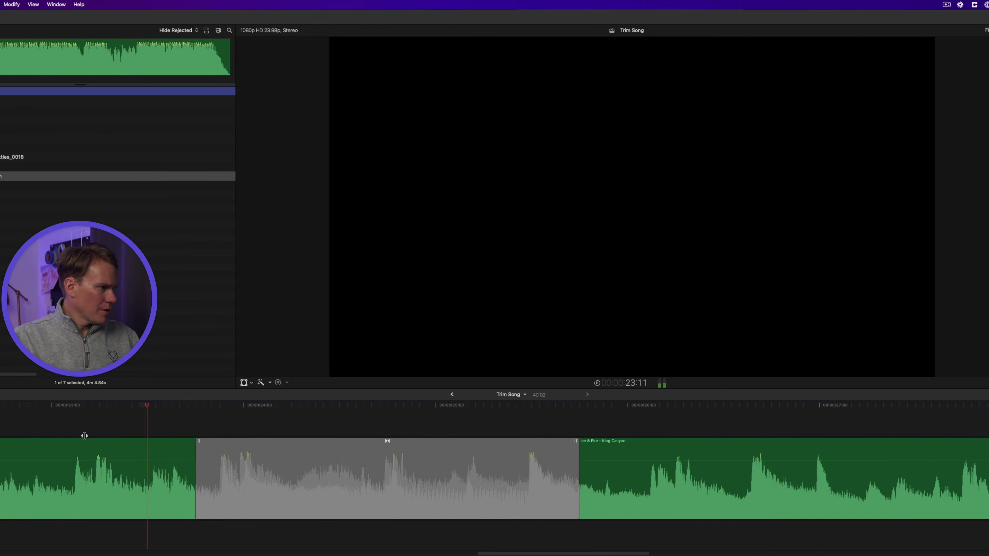
Shorten the last clip to end around 33 seconds and give it a long fade-out
key(shift+z)
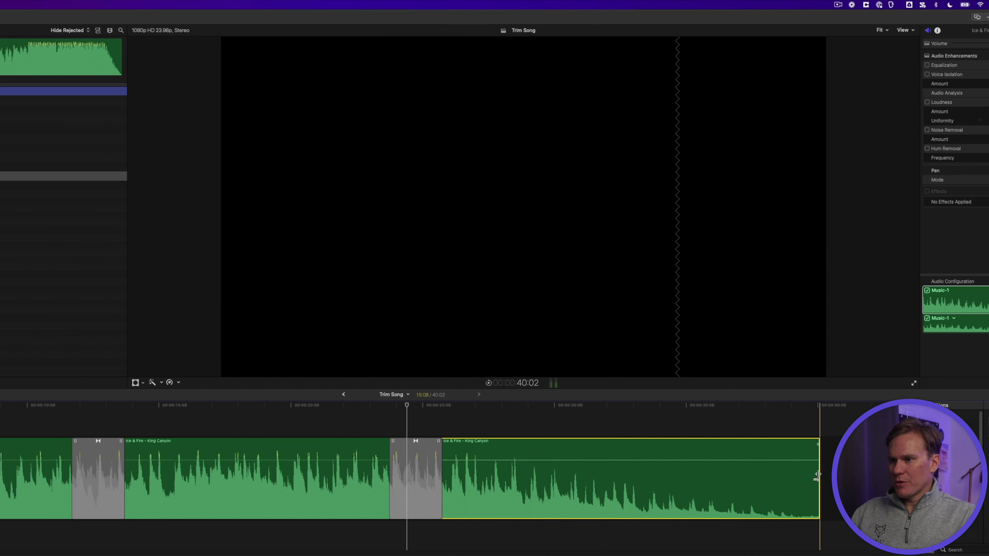
drag(817, 476, 651, 478)
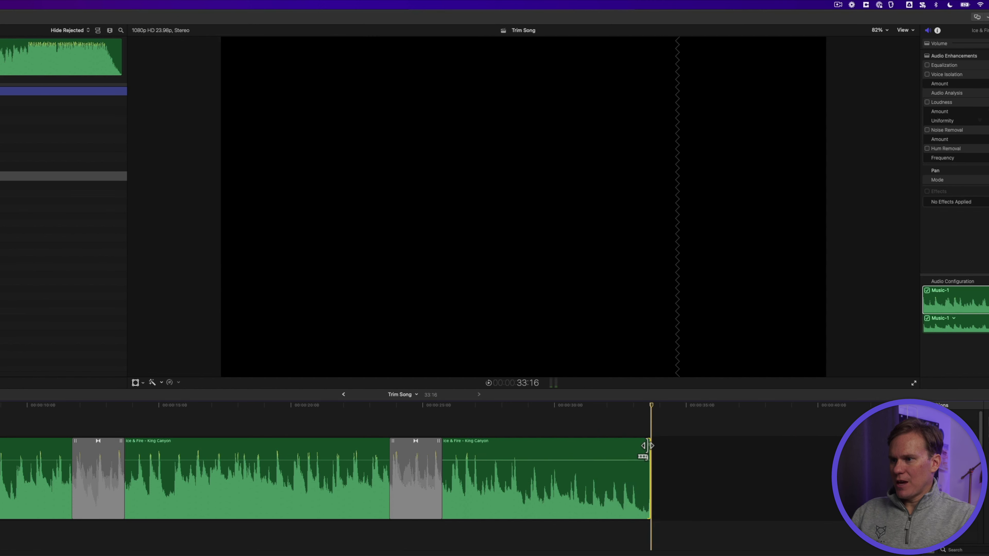
drag(648, 444, 446, 452)
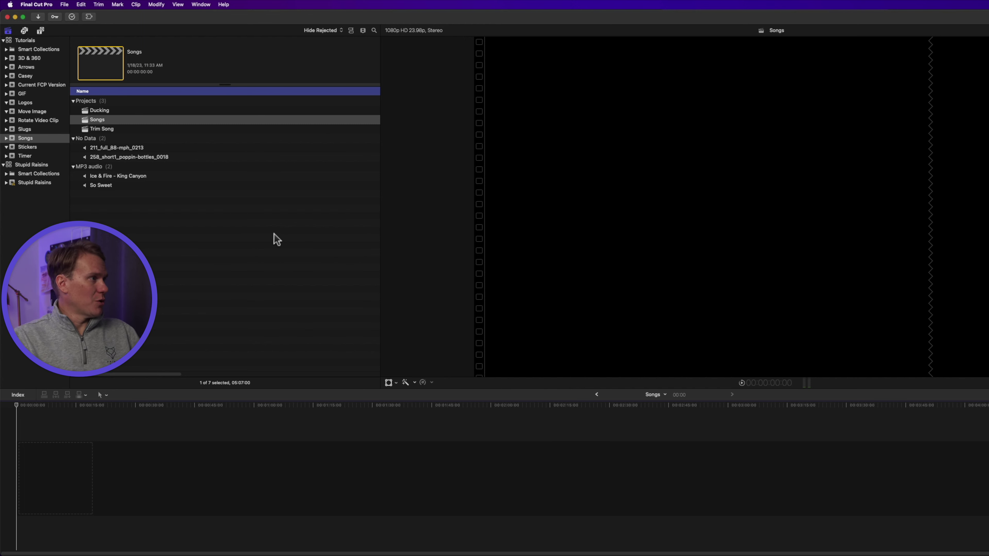
Append the 258_short1_poppin-bottles_0018 loop to the Songs timeline, play it from the start, and zoom in
click(165, 156)
key(e)
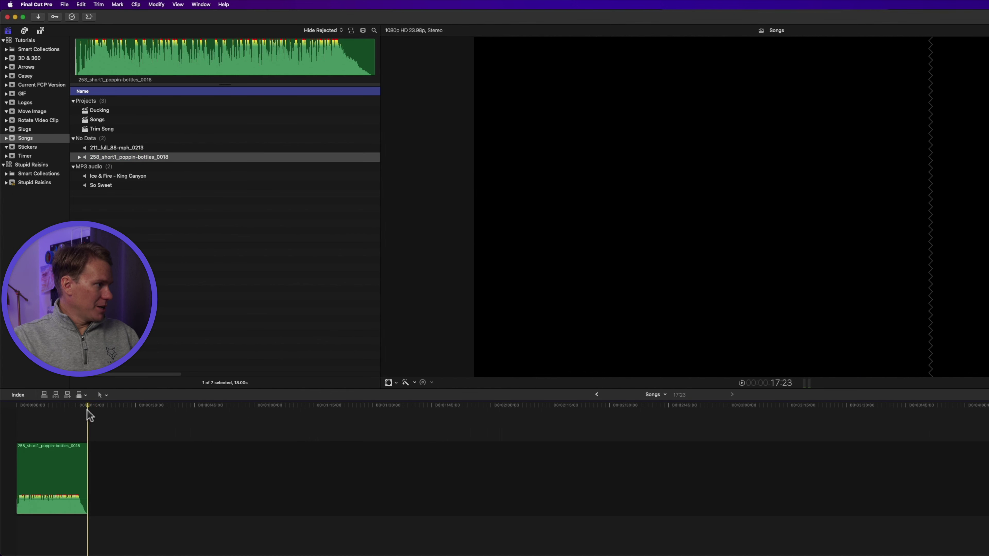
click(4, 409)
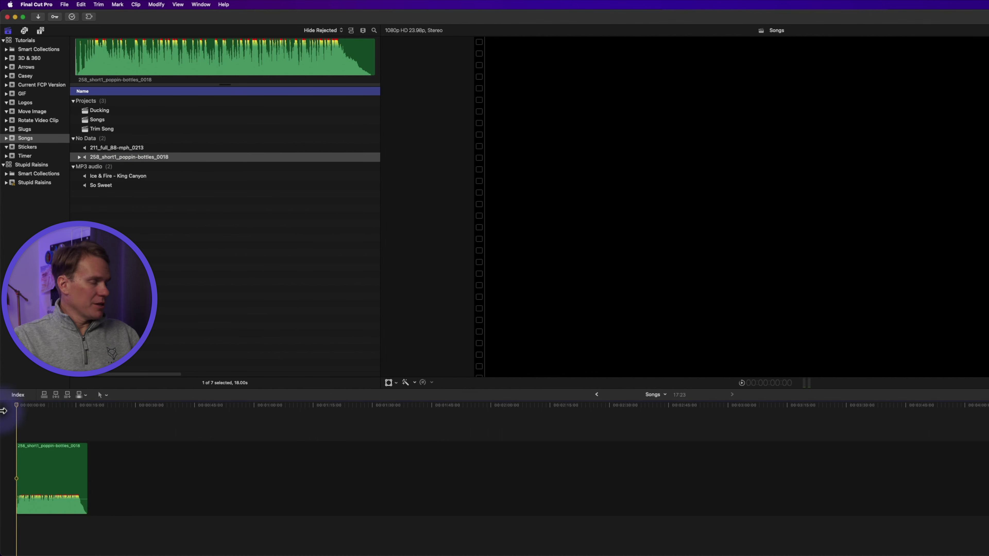
key(space)
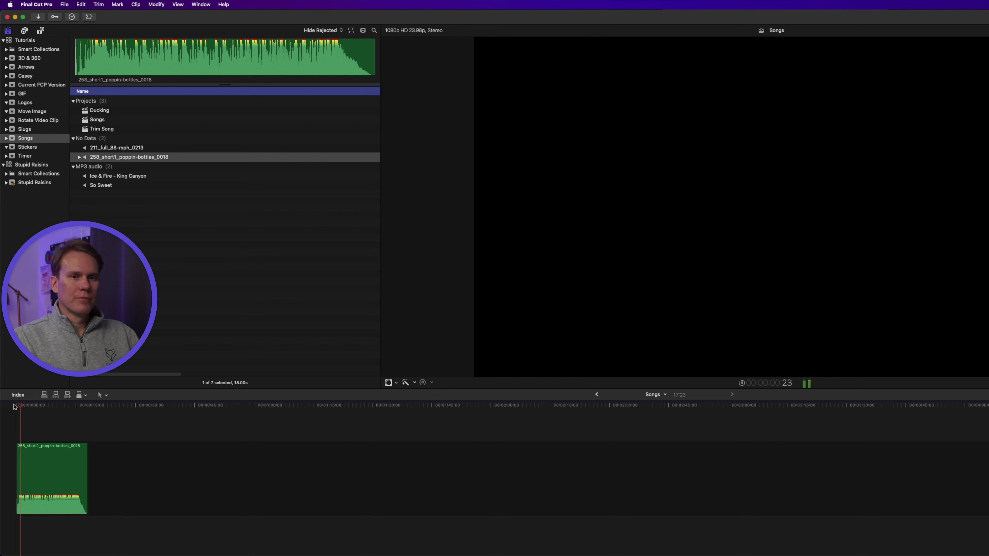
key(super+equal)
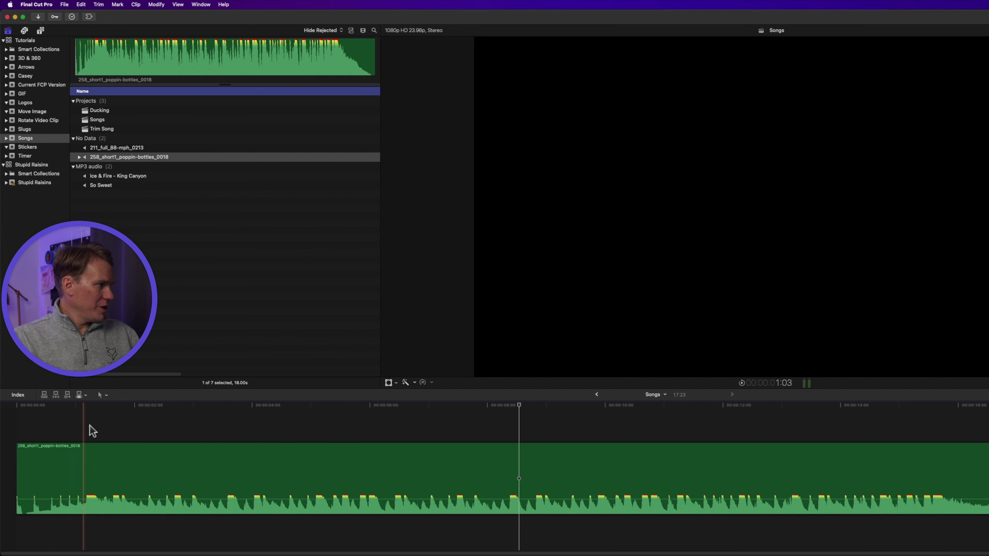
Add a marker about one second into the poppin-bottles loop clip
click(86, 432)
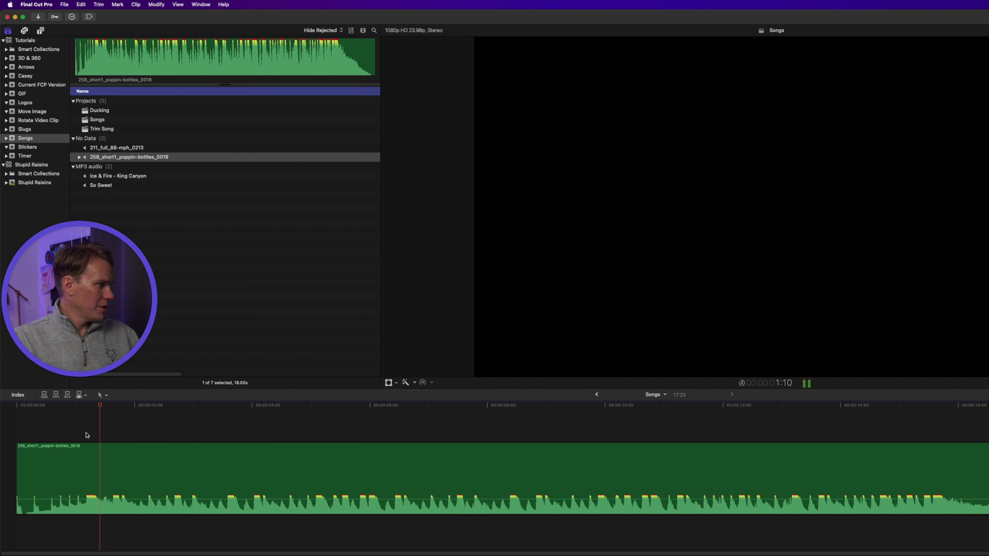
click(98, 452)
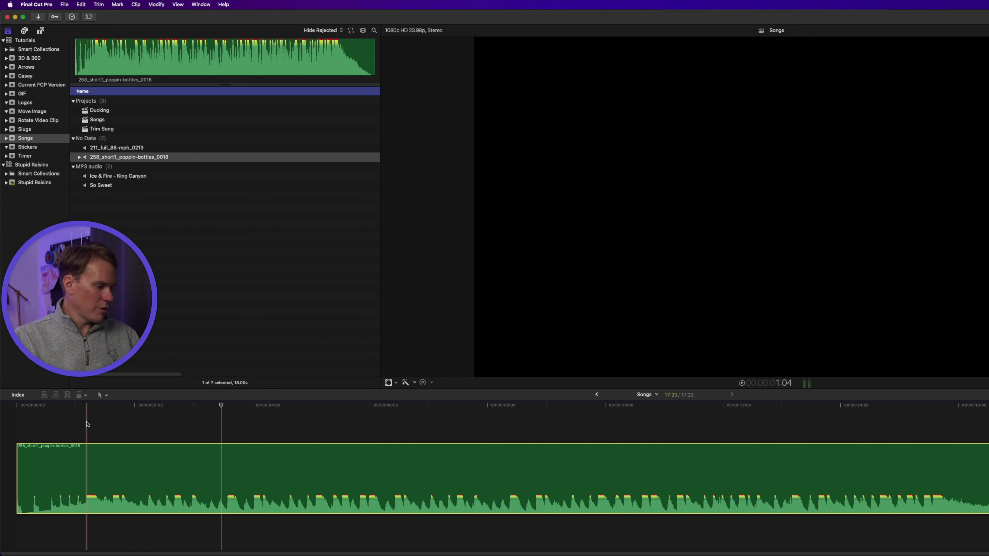
key(m)
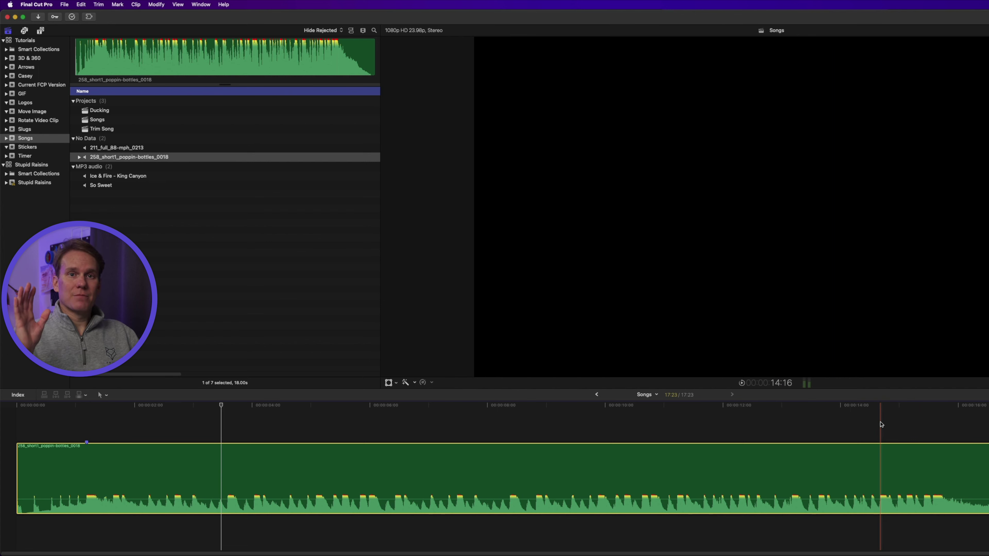
Add a second marker at about 15:13 and Option-drag a duplicate of the loop beneath
click(836, 430)
key(space)
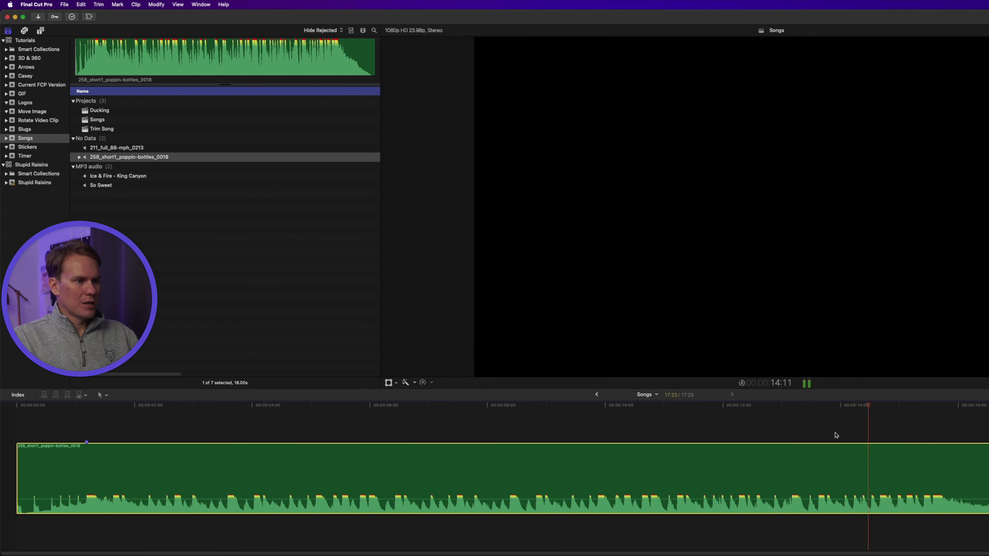
key(space)
key(space)
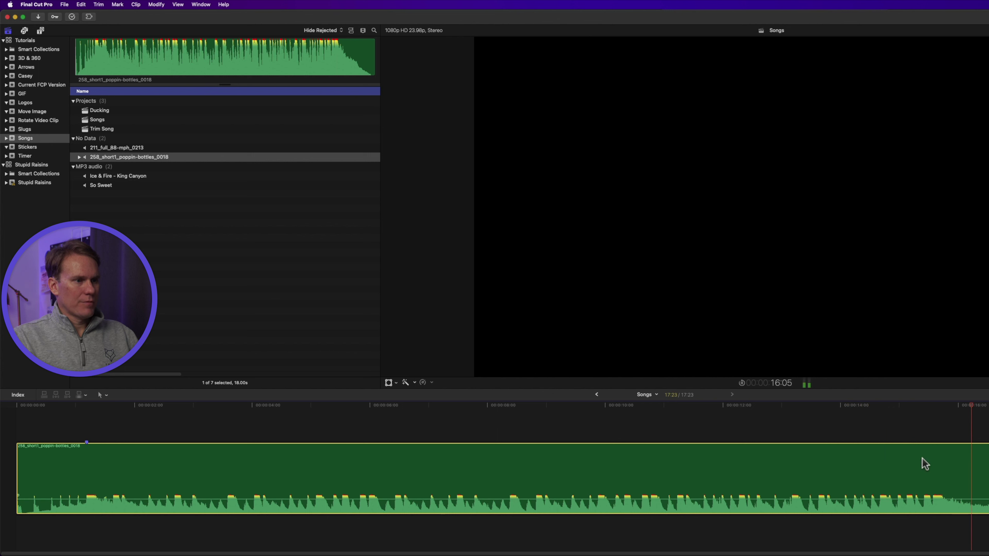
key(space)
key(space)
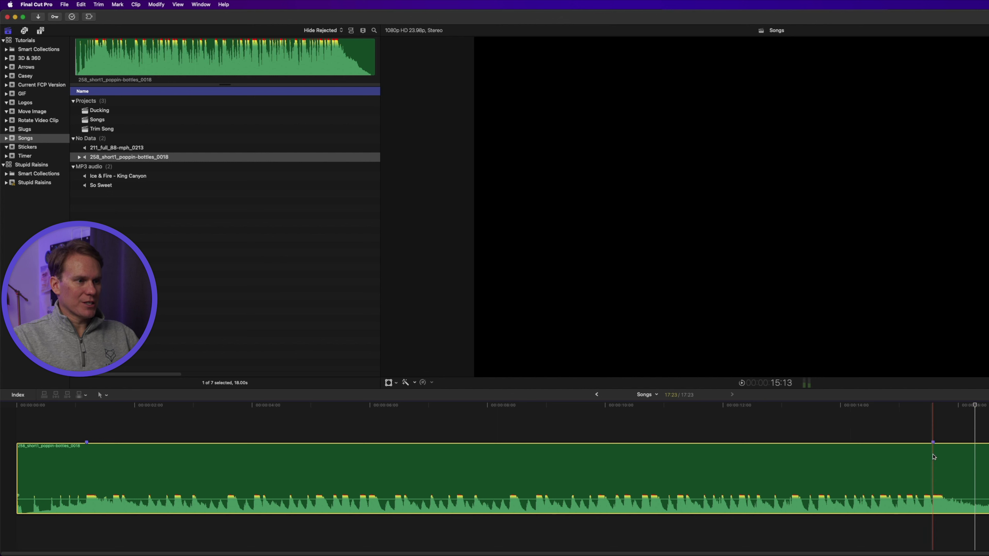
key(m)
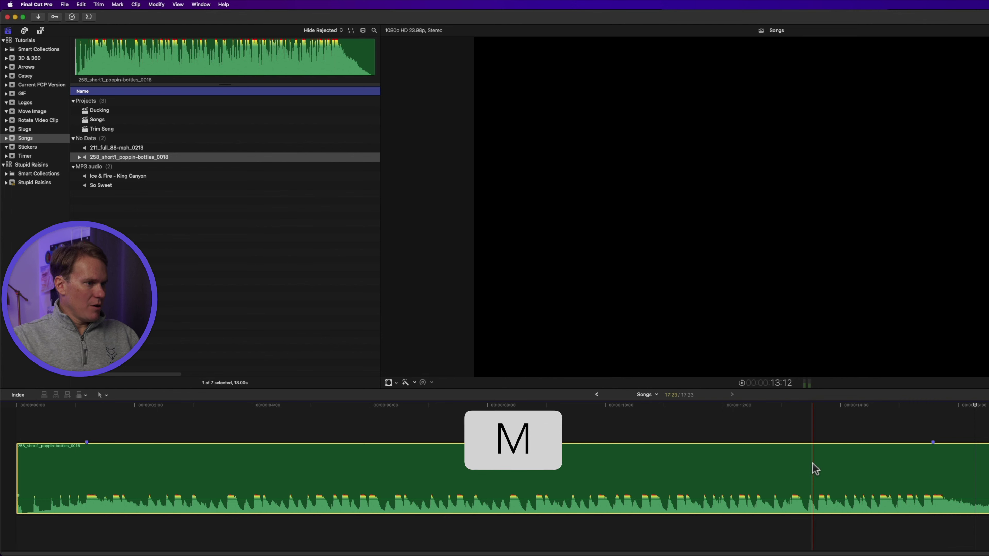
key(alt)
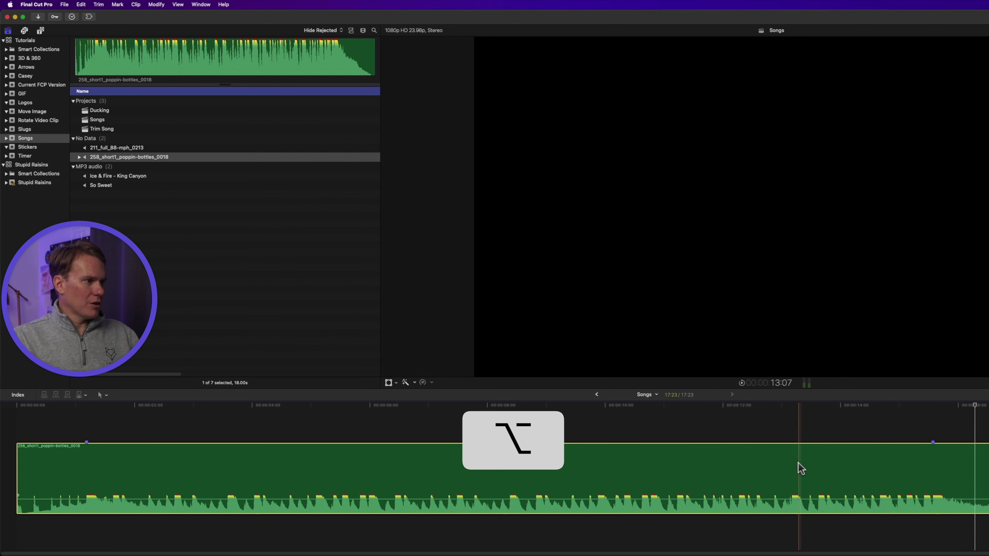
drag(800, 467, 803, 420)
Slide the duplicate about 14 seconds later with snapping off, its first marker on the original's second
scroll(835, 500, down, 1)
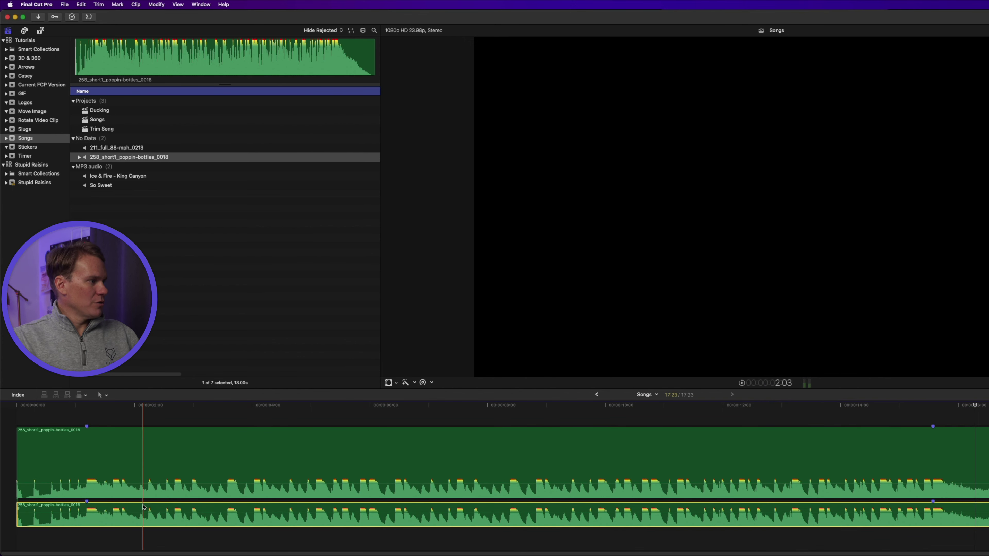
drag(144, 507, 911, 519)
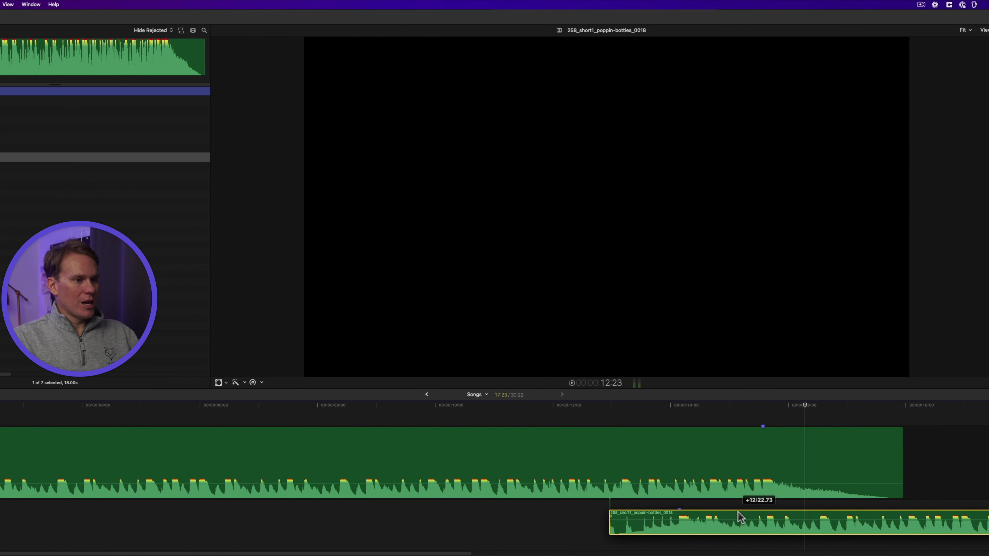
drag(739, 517, 824, 515)
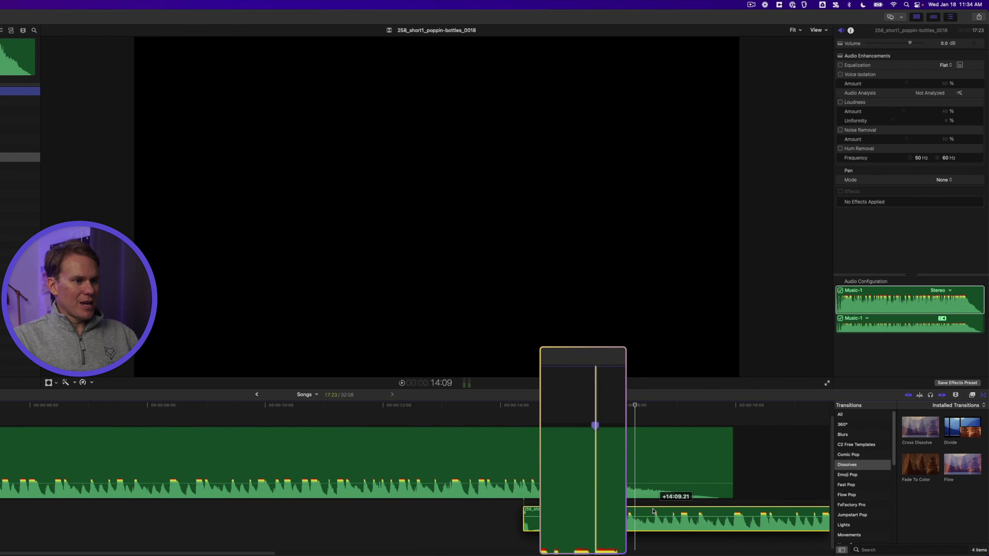
drag(720, 518, 720, 516)
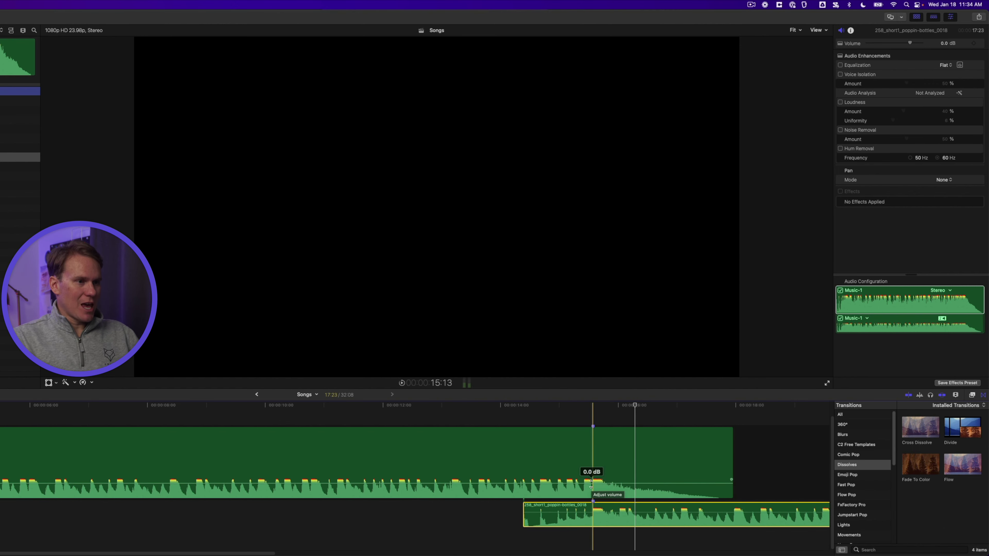
key(n)
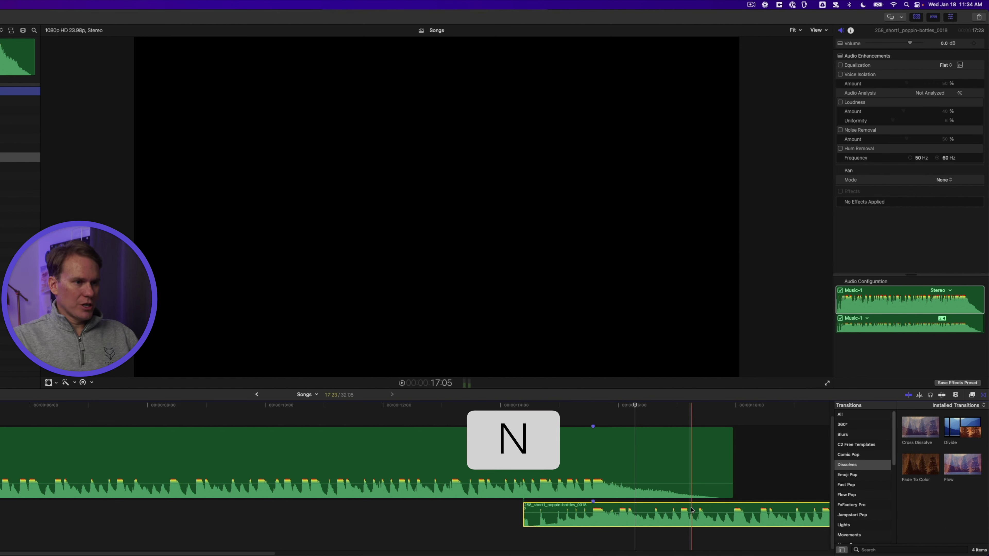
mouse_move(692, 513)
mouse_down()
mouse_move(706, 513)
mouse_move(690, 513)
mouse_move(697, 511)
mouse_up()
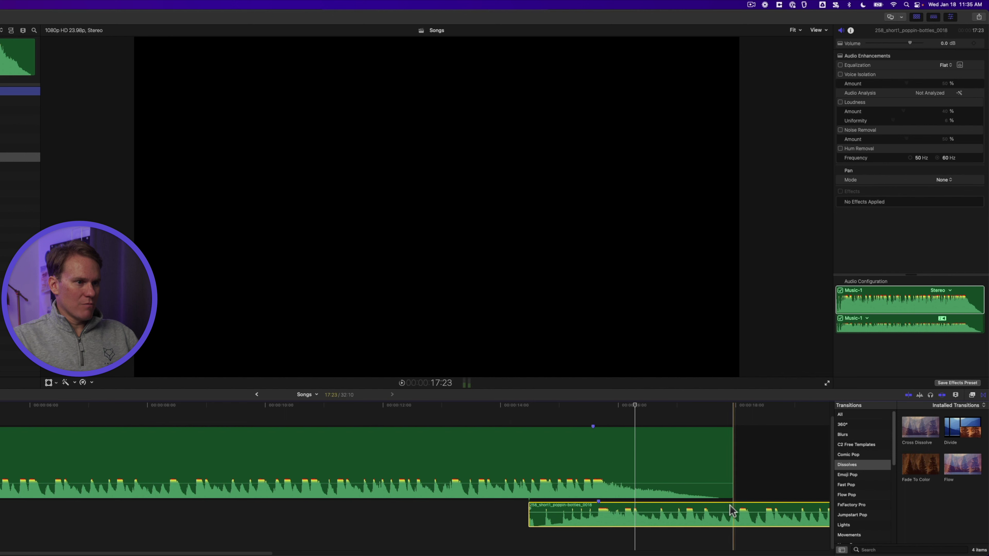
drag(734, 511, 729, 510)
click(499, 540)
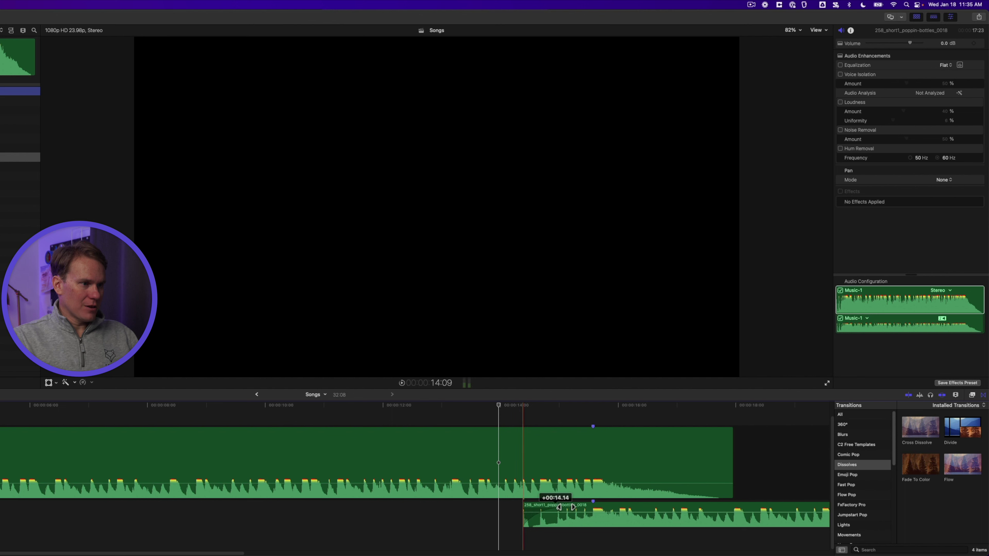
click(642, 457)
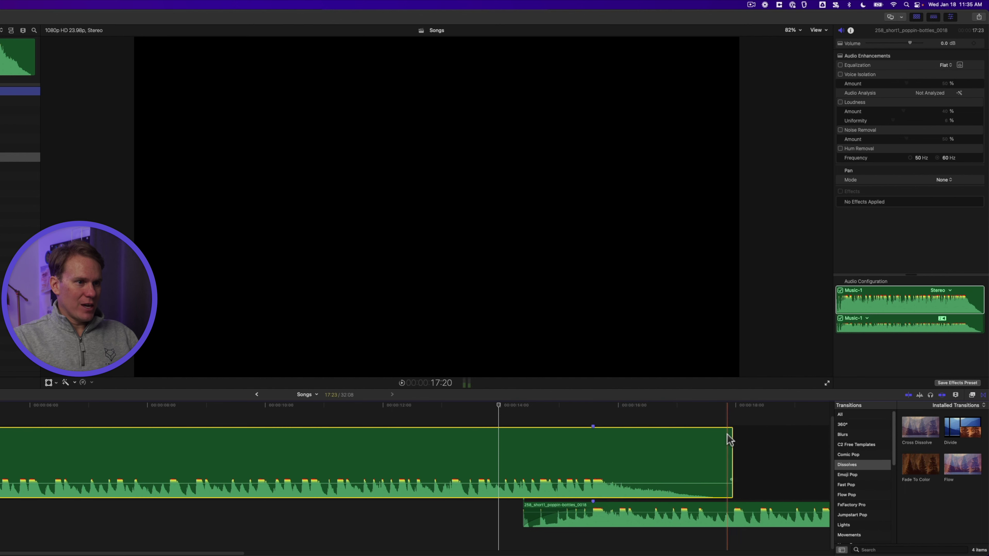
click(730, 444)
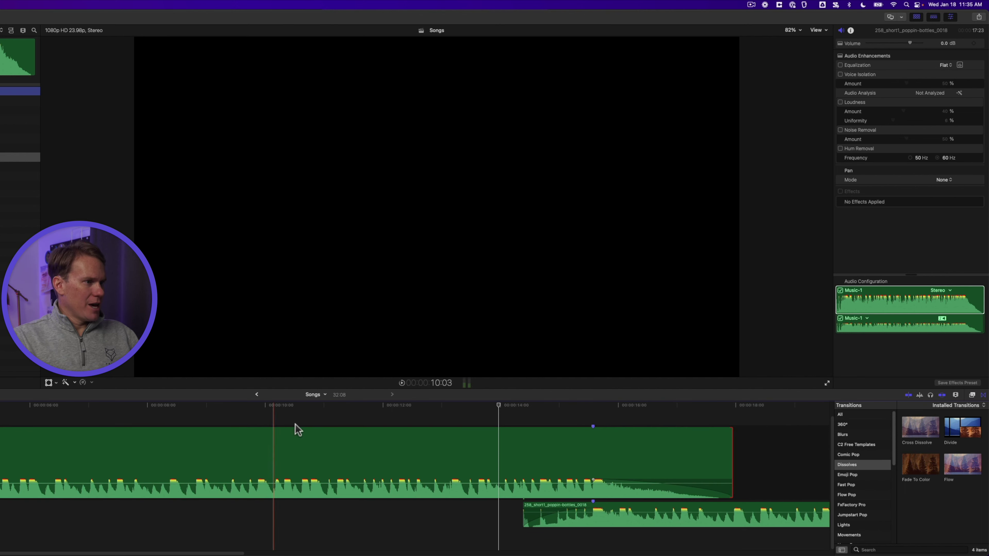
key(space)
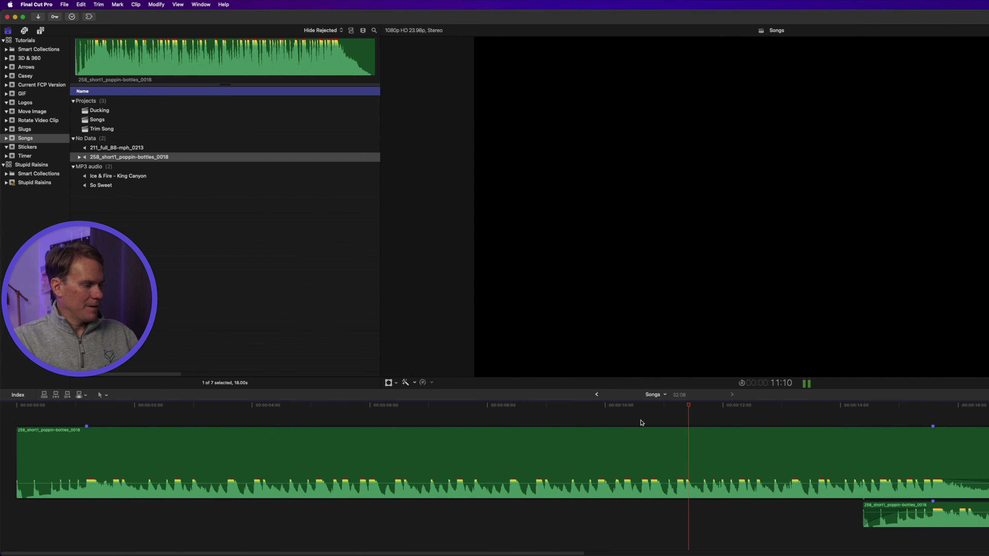
key(super+minus)
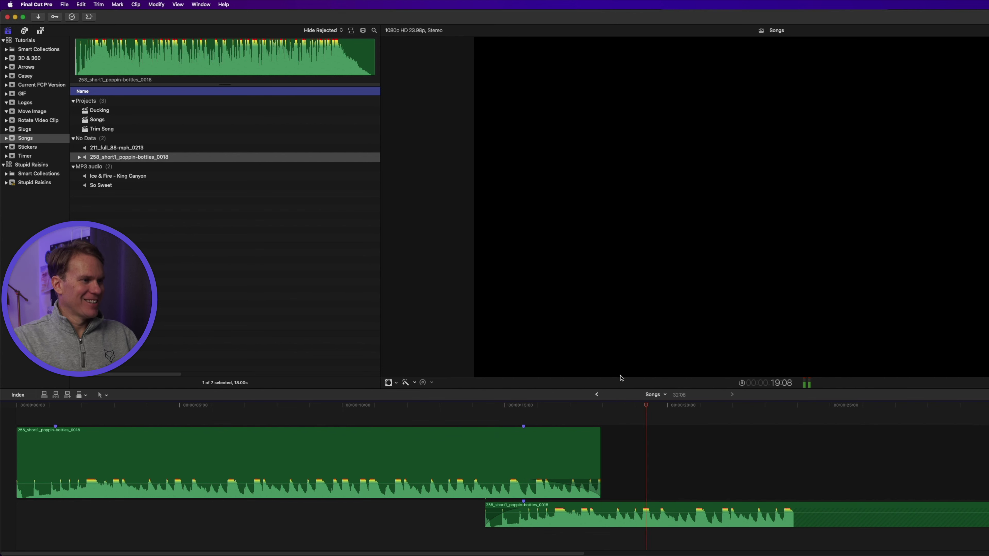
key(space)
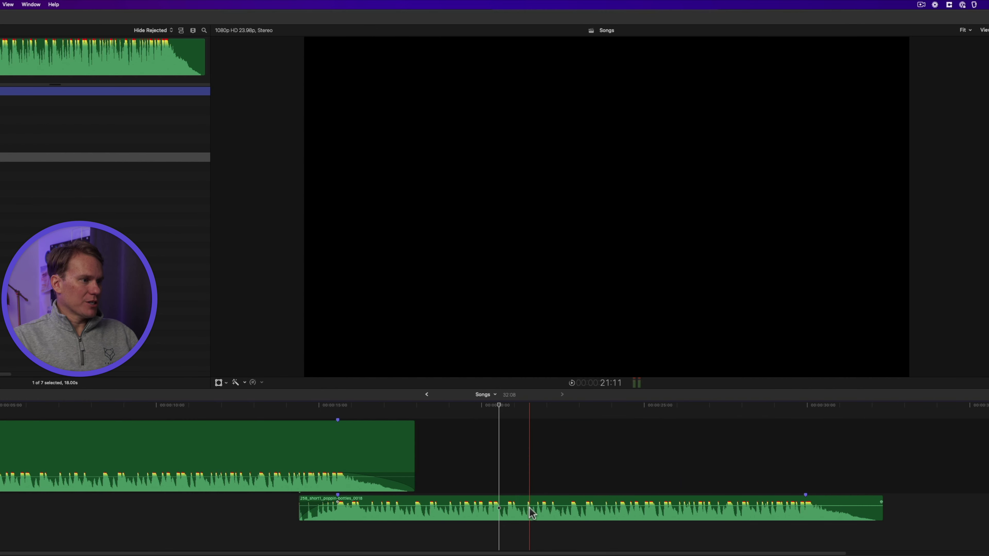
Duplicate the second copy onto a new lane about 10 seconds later with markers aligned, then zoom out
click(531, 510)
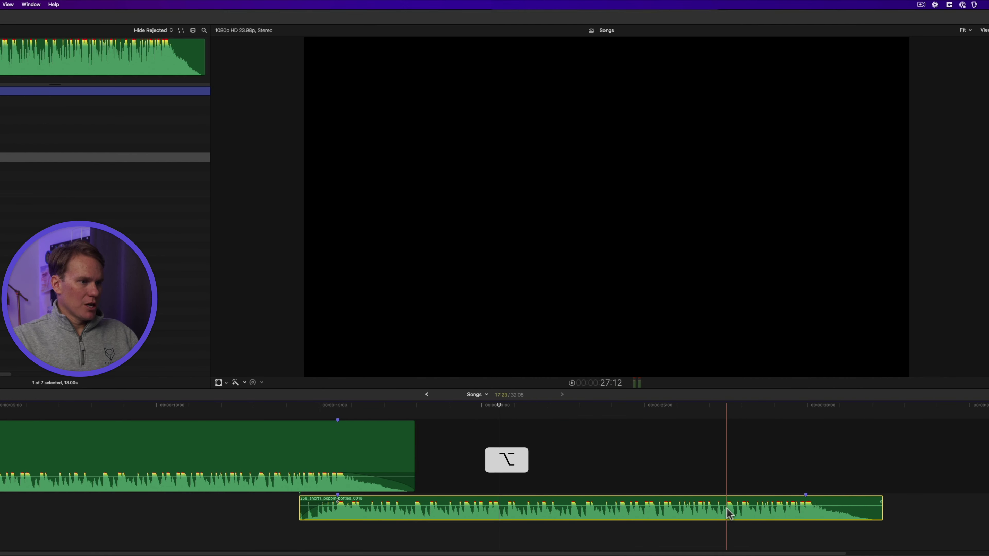
drag(548, 515, 559, 537)
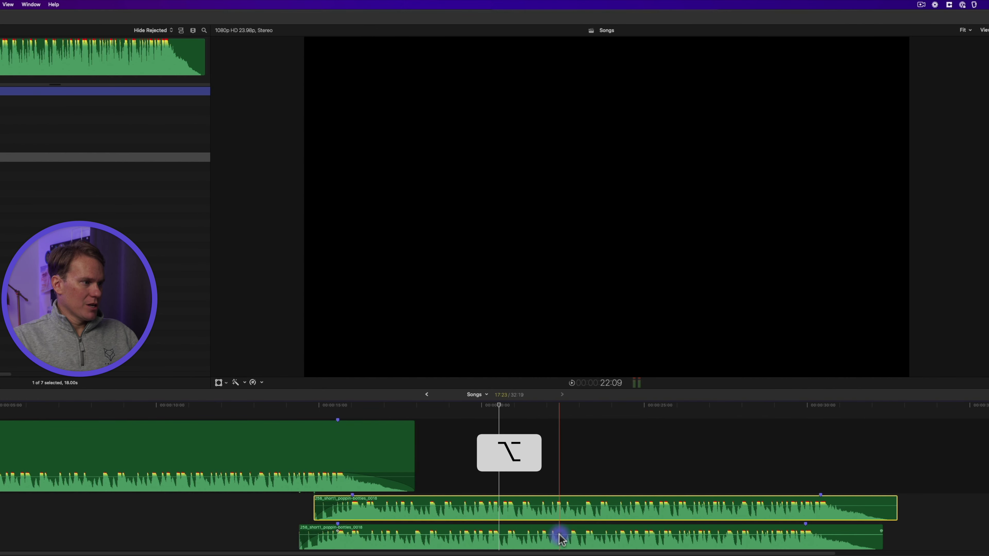
drag(406, 515, 823, 516)
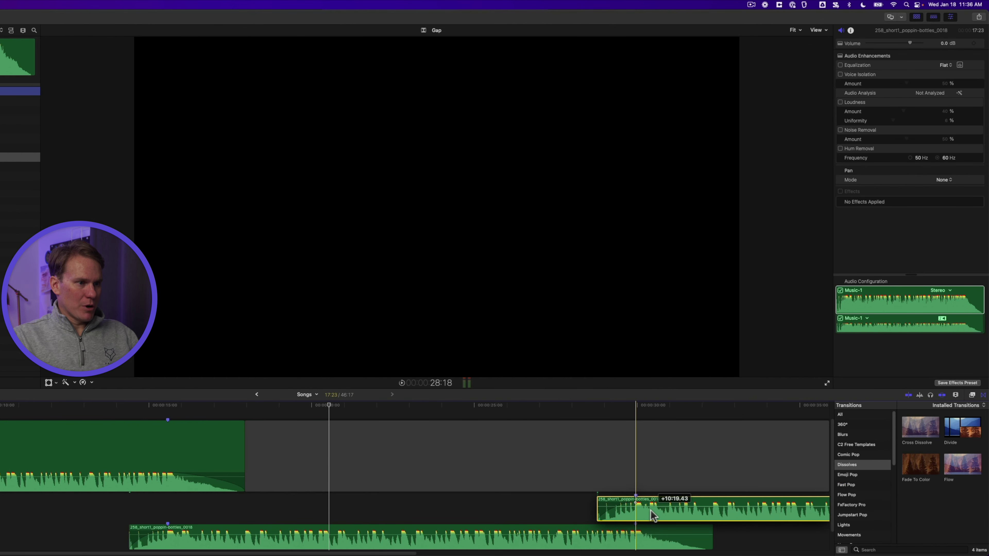
drag(653, 515, 653, 514)
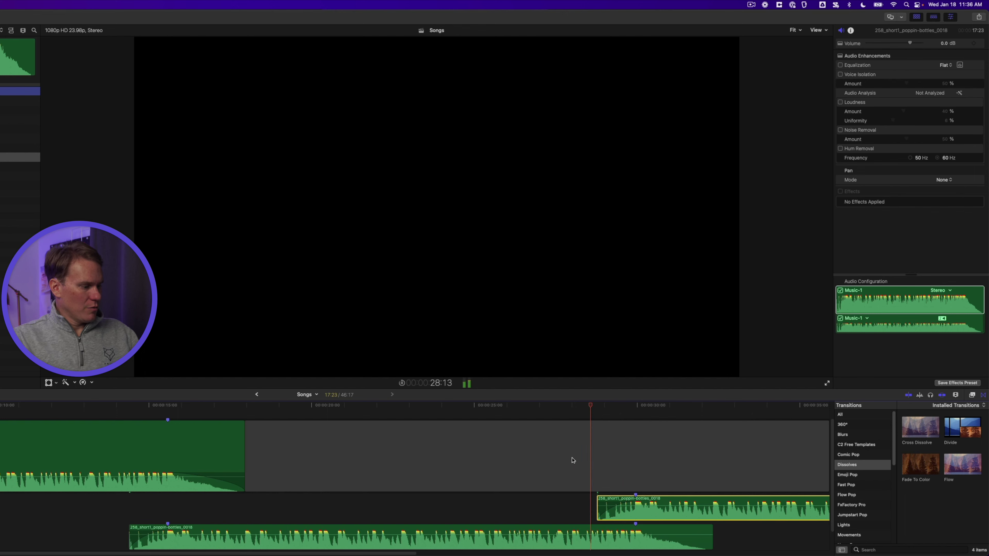
key(super+minus)
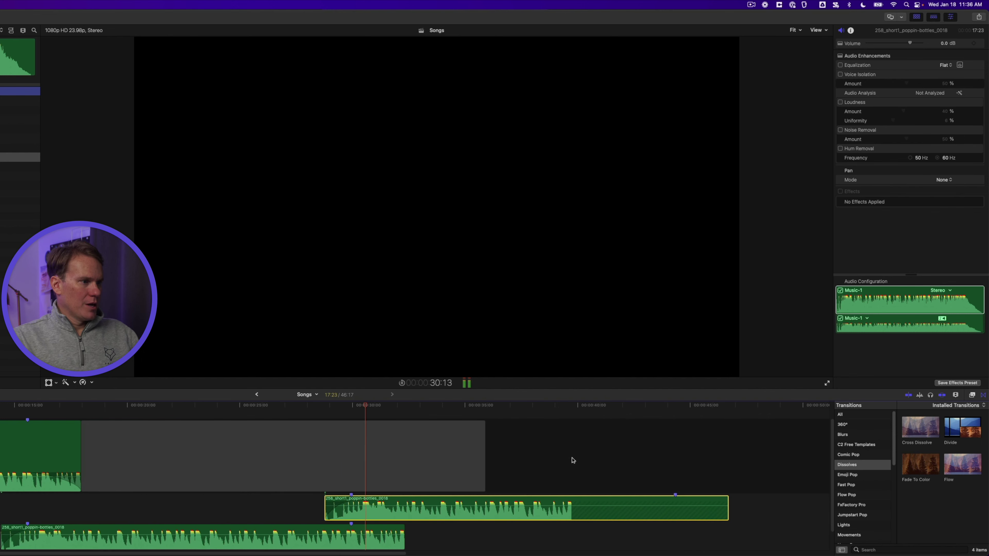
key(space)
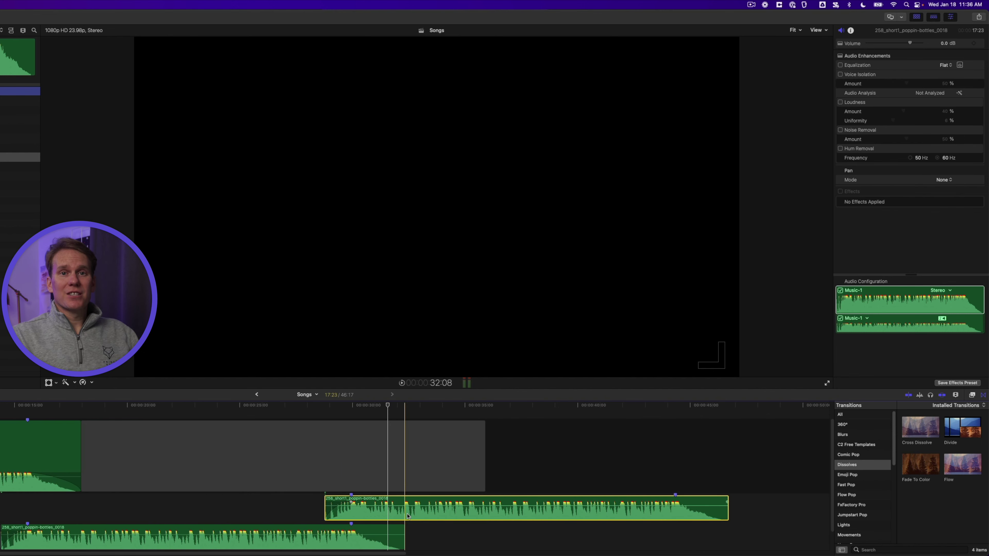